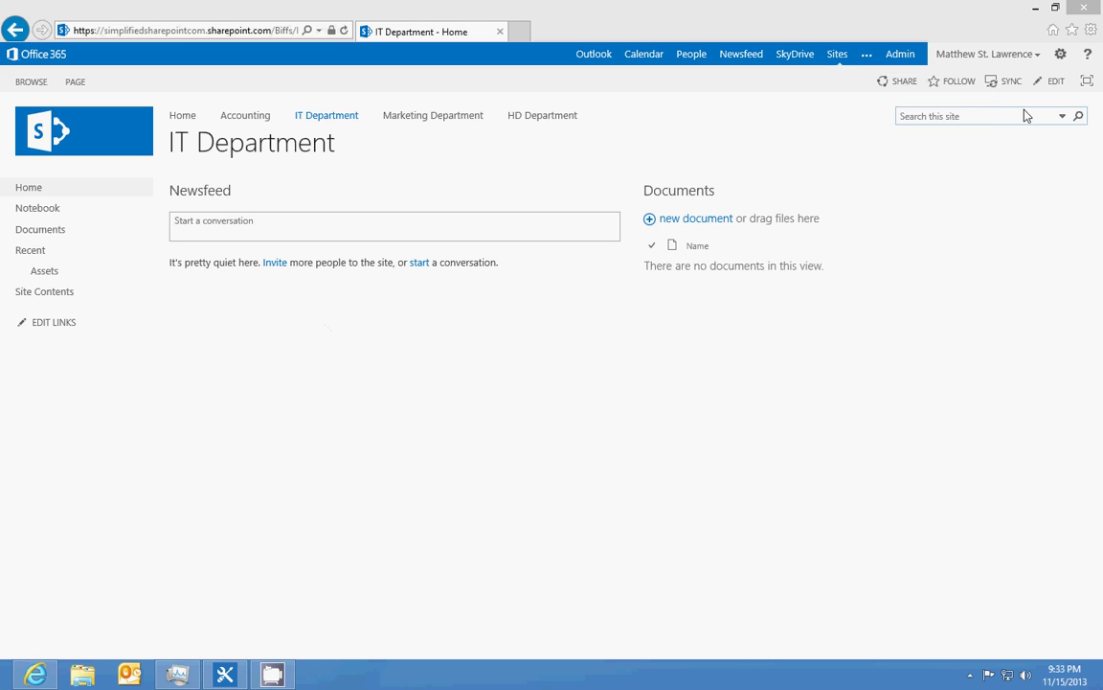
Add a custom list app named "Help Desk Tickets" to the IT Department site
click(1060, 56)
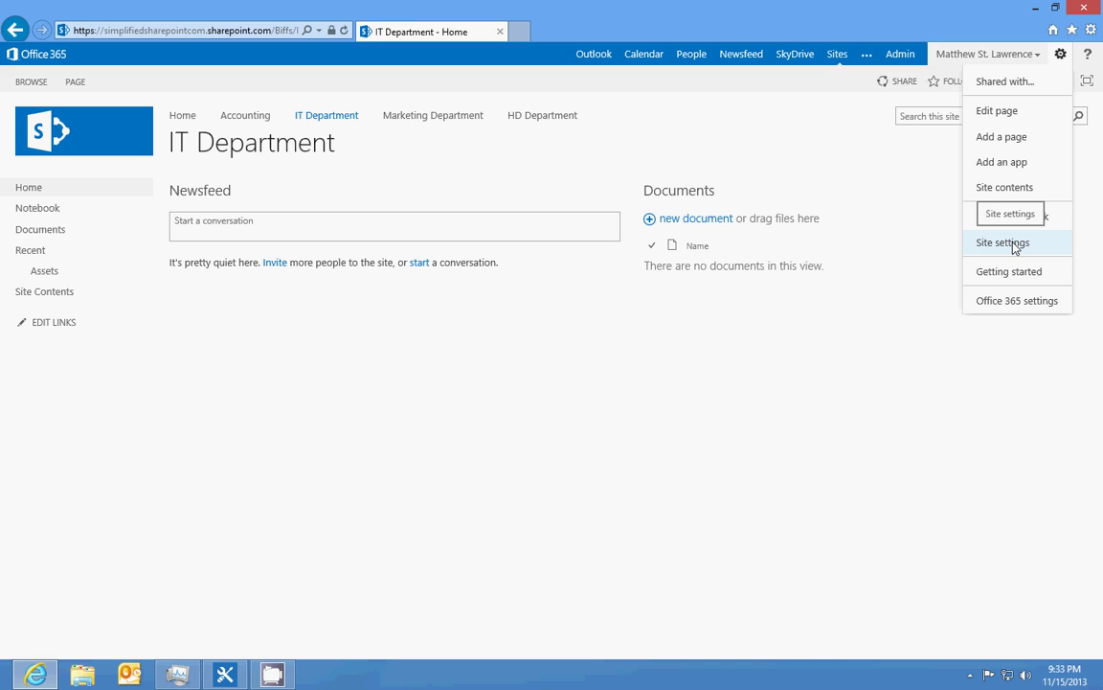
click(1017, 167)
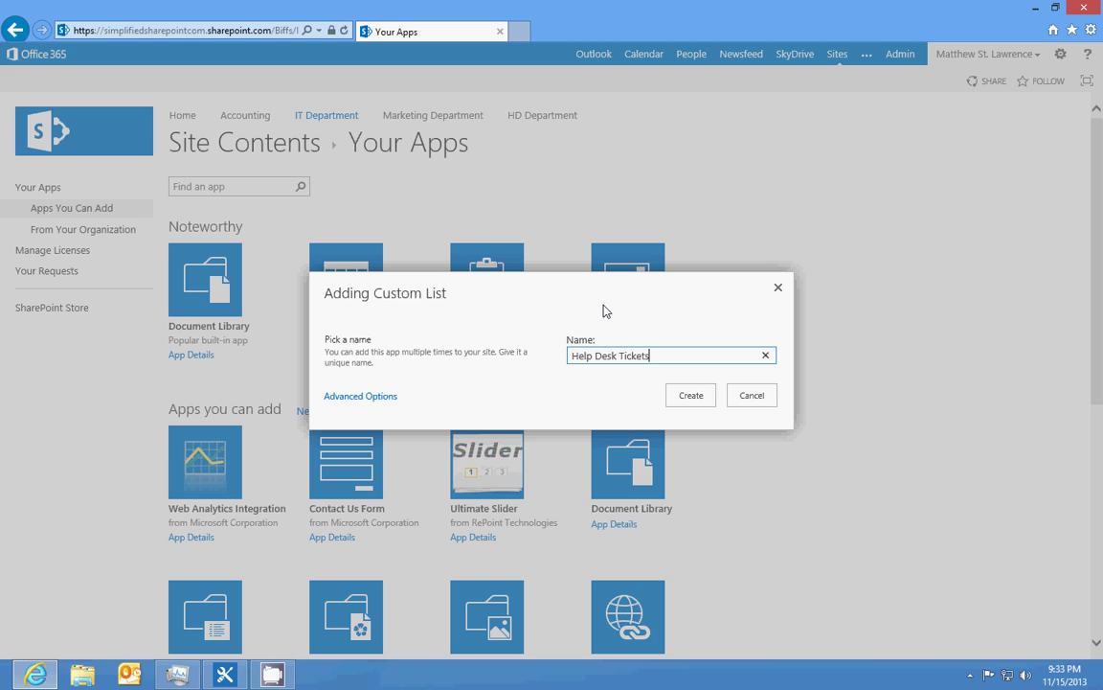
key(Return)
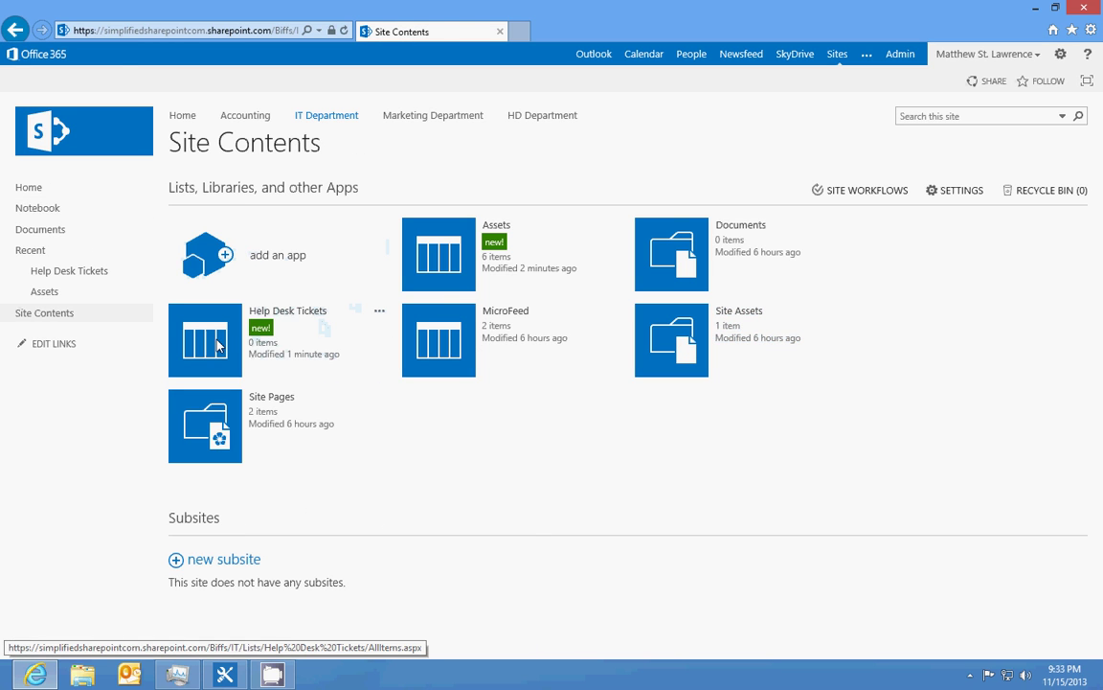
Open the Help Desk Tickets list for editing and rename its Title column to "Summary"
click(219, 347)
click(214, 243)
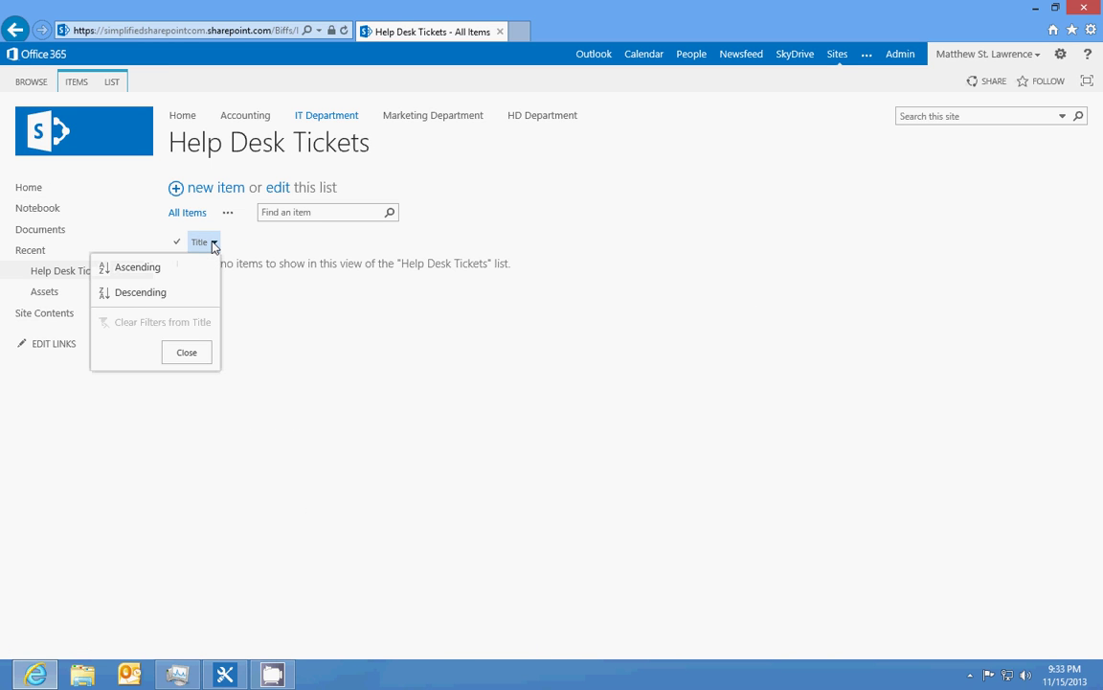
click(256, 350)
click(278, 188)
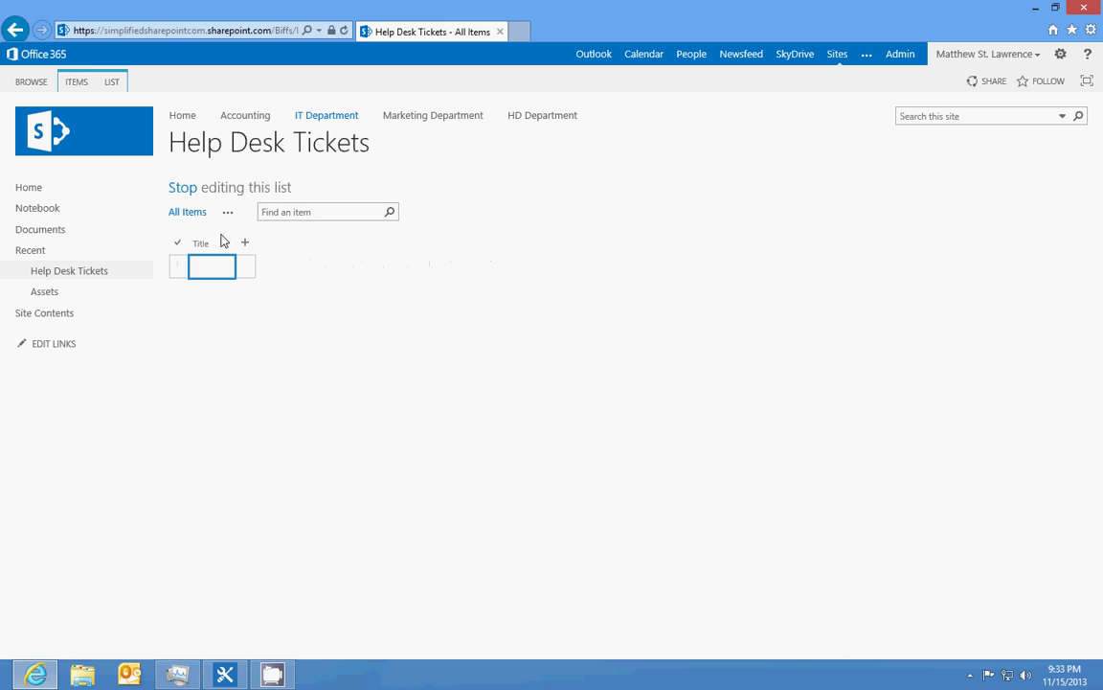
click(228, 243)
click(211, 270)
text(Summary)
click(264, 399)
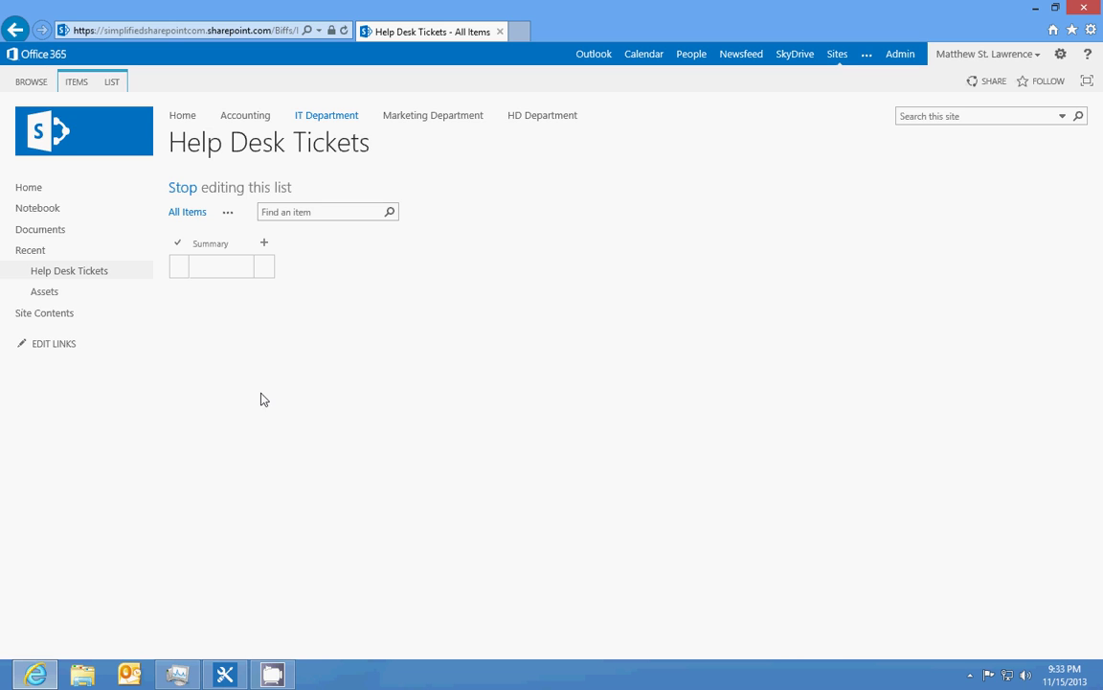
Add a text column named "Description" to the list
click(265, 245)
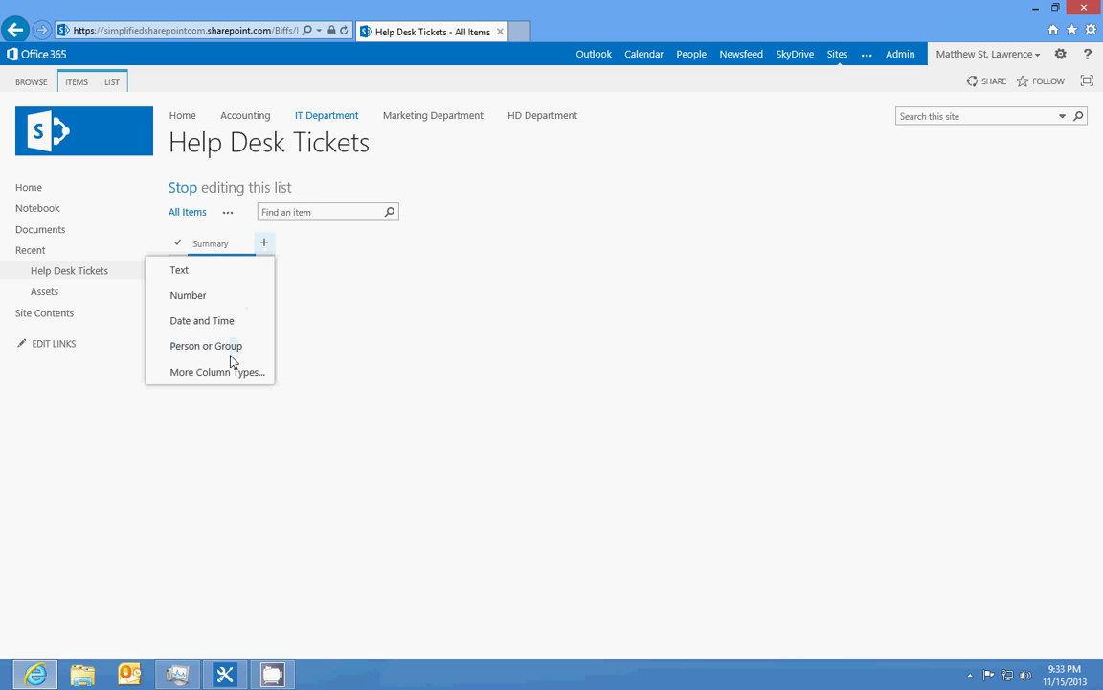
click(230, 273)
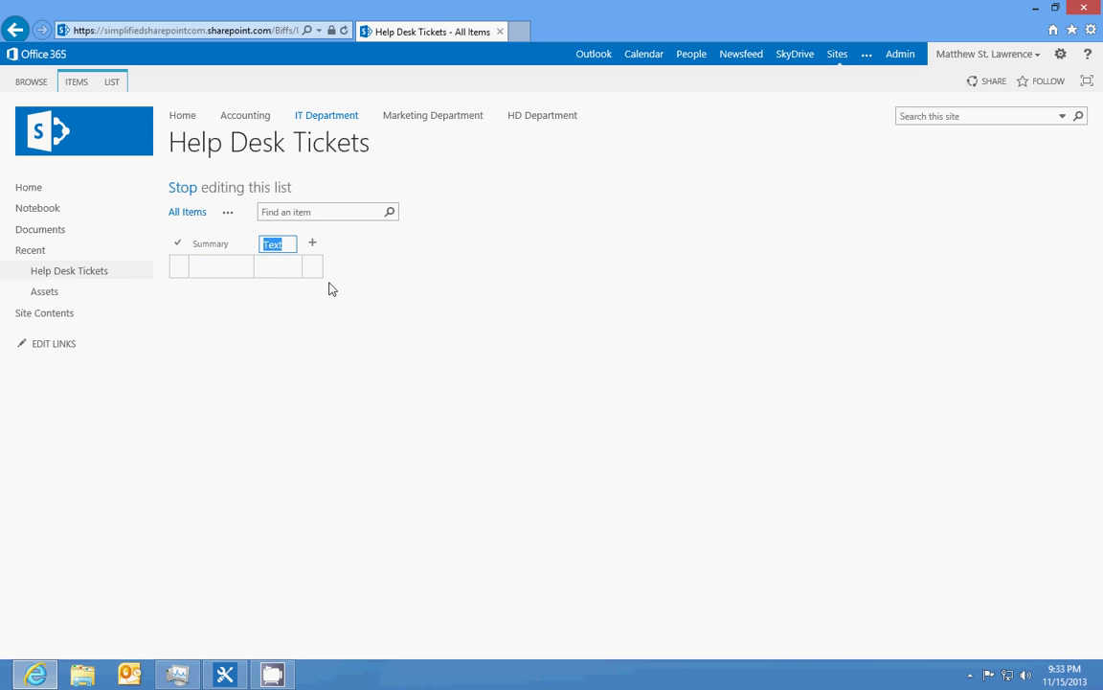
text(D)
text(escription)
key(Return)
Add a lookup column named "Asset" that draws Friendly Name from the Assets list and includes Asset Tag as an additional field
click(336, 244)
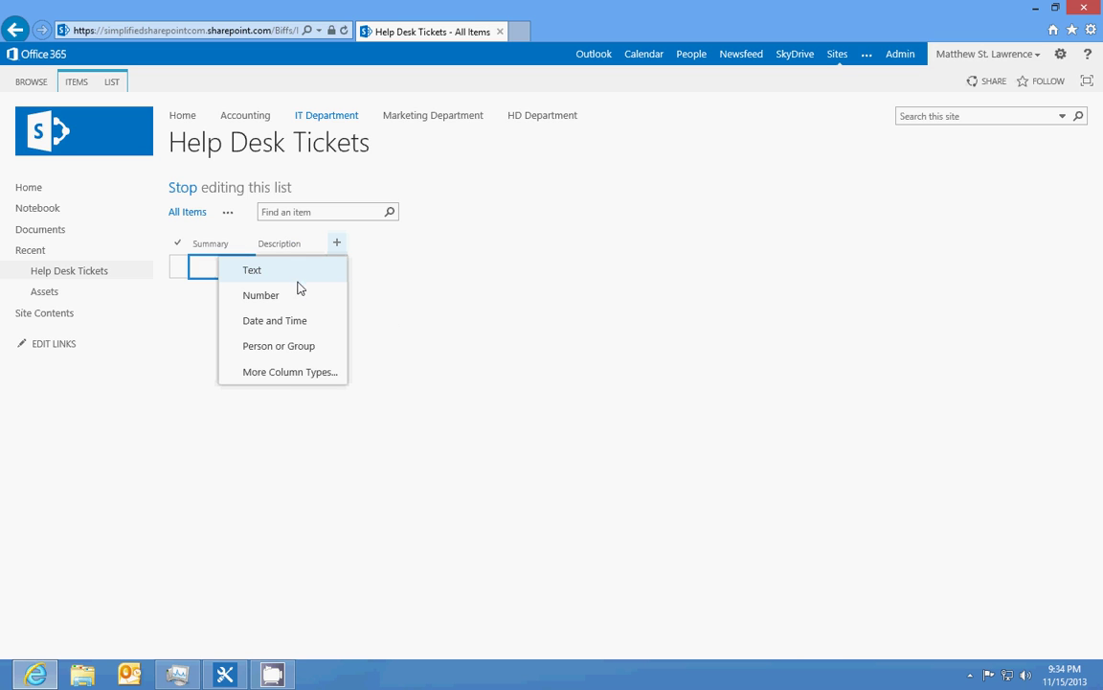
click(295, 379)
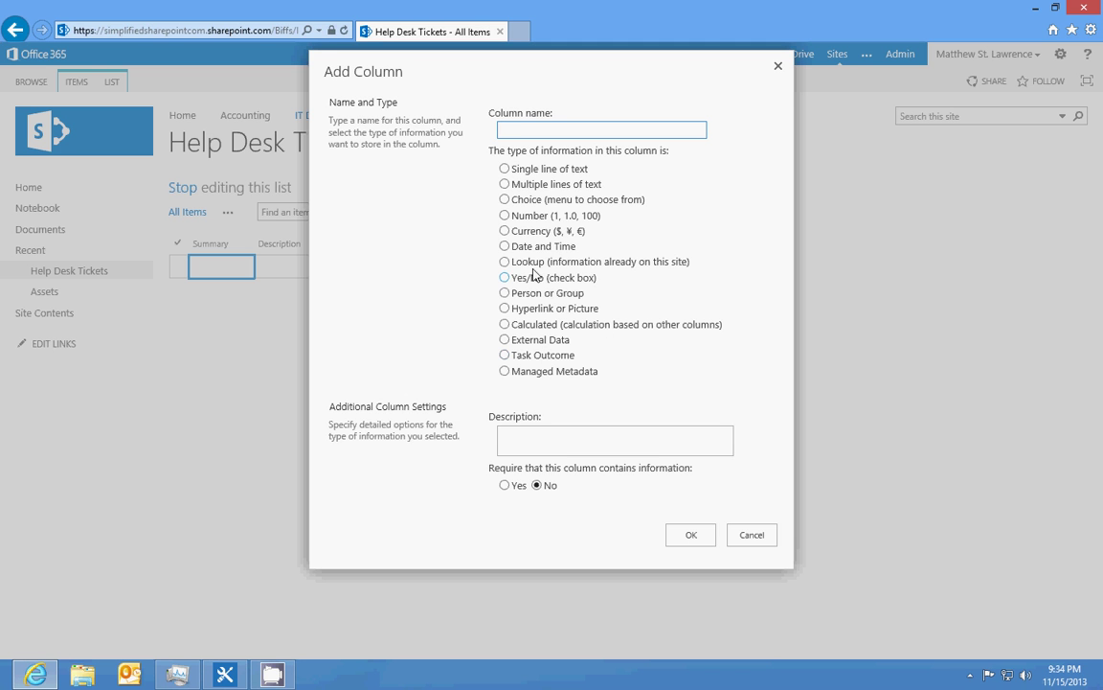
click(505, 262)
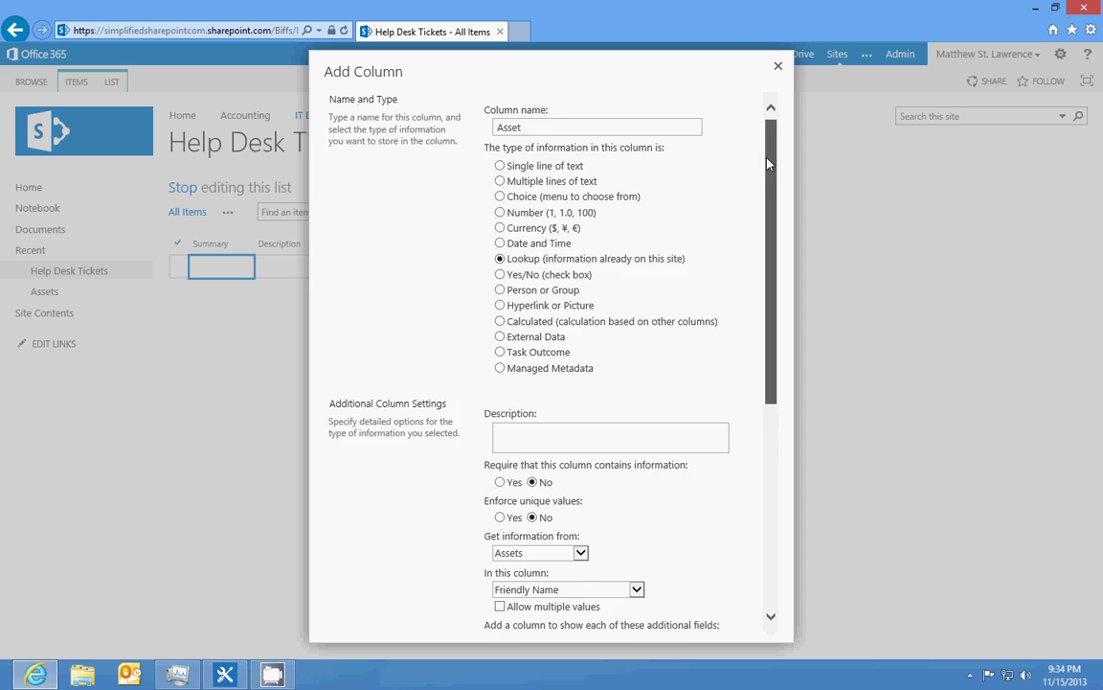
scroll(689, 192, down, 3)
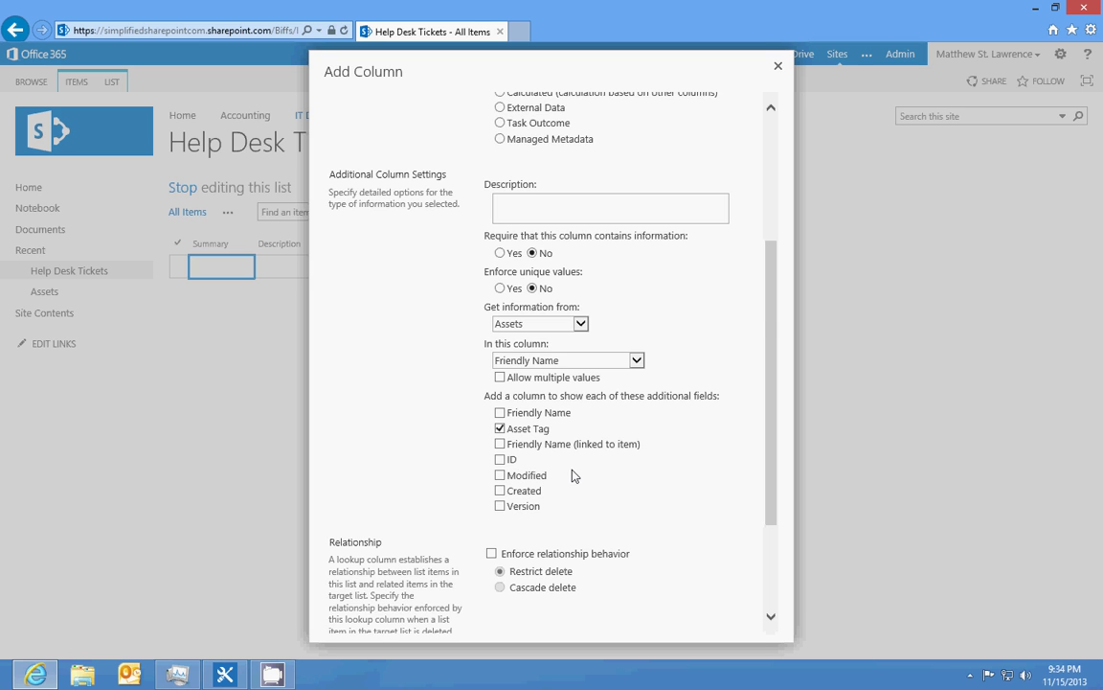
scroll(574, 476, down, 5)
click(685, 622)
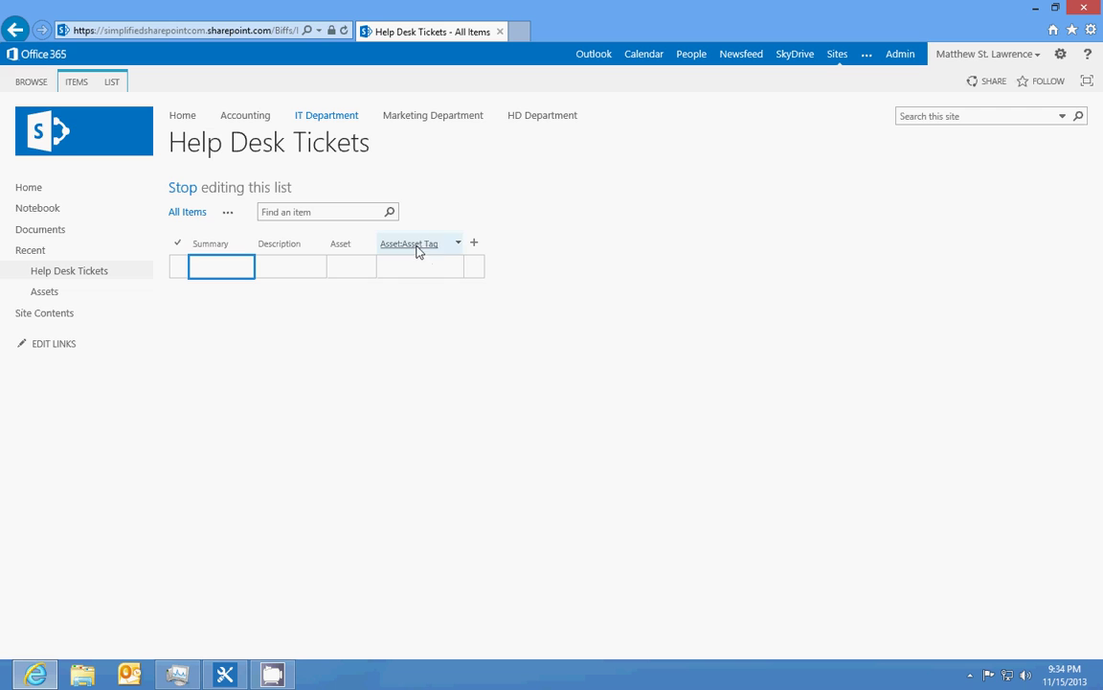
Rename the Asset:Asset Tag column to "Tag"
click(458, 243)
click(436, 272)
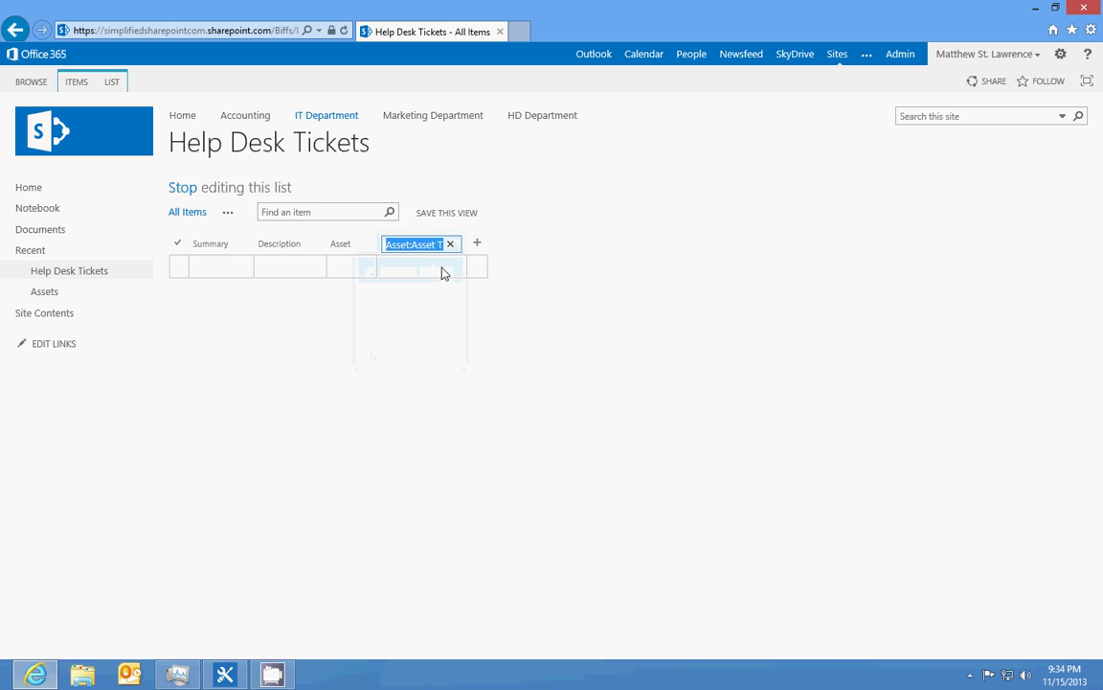
text(T)
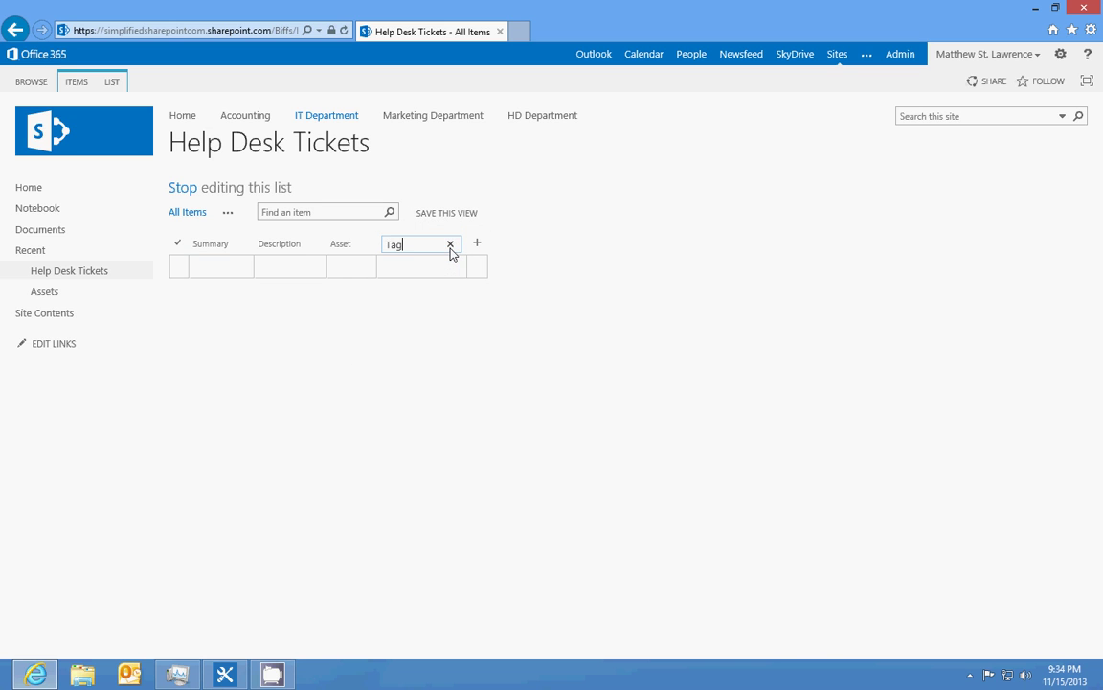
text(ag)
key(Return)
Add a choice column named "Priority" with the options Low, Med and High
click(431, 245)
click(404, 374)
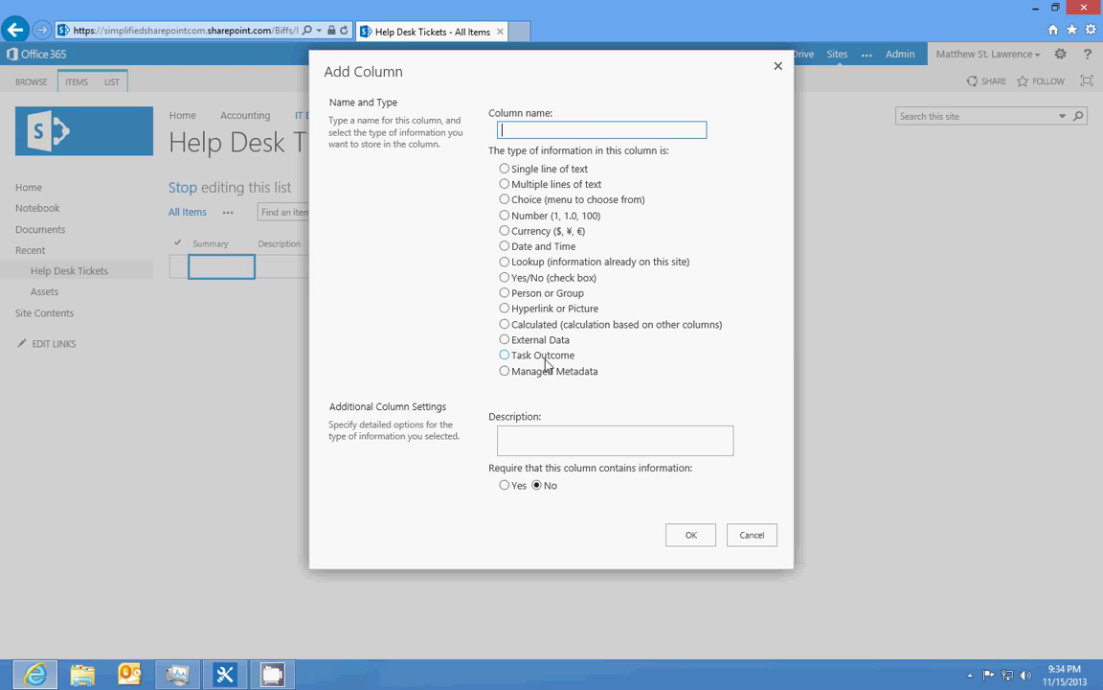
click(510, 200)
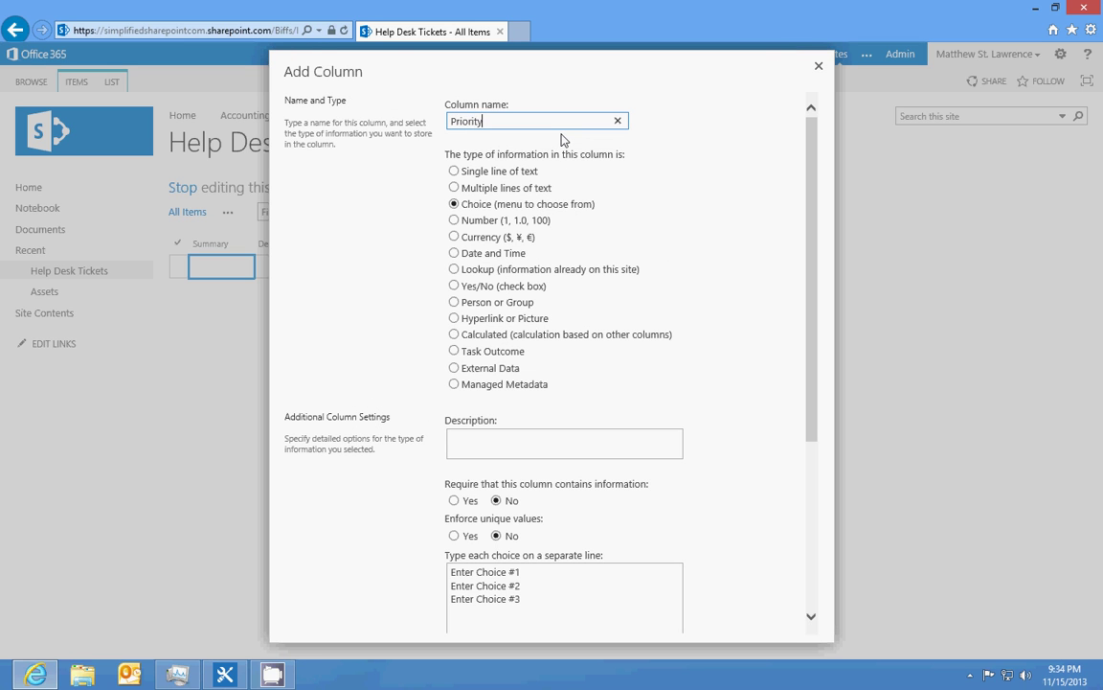
key(Tab)
click(513, 588)
key(ctrl+a)
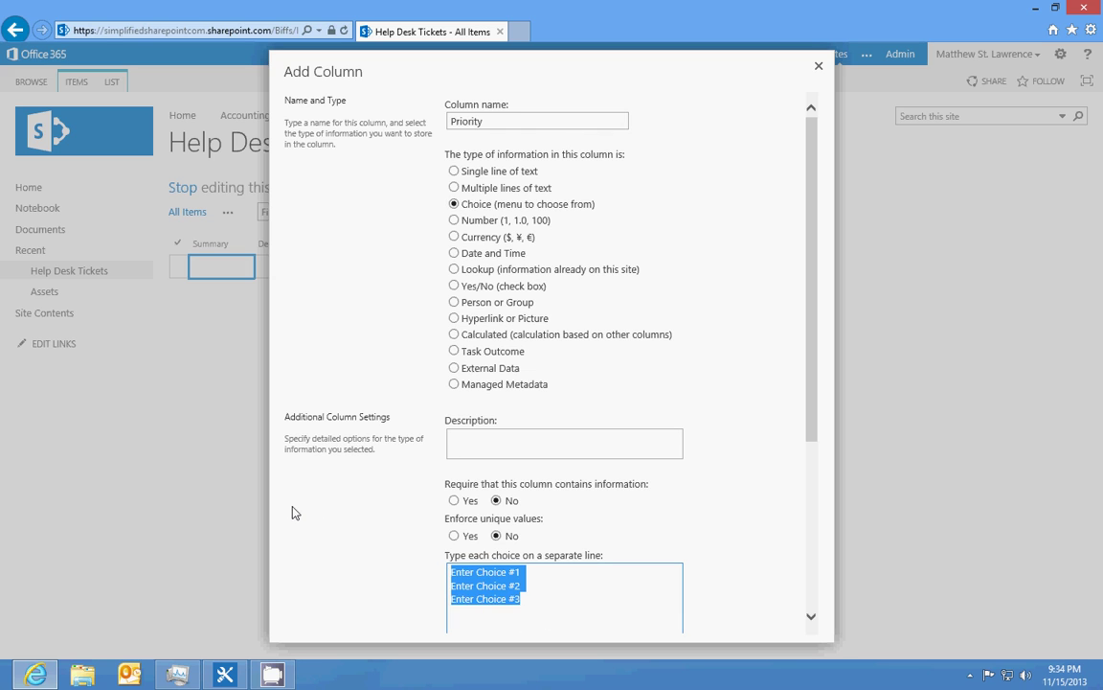
text(Low)
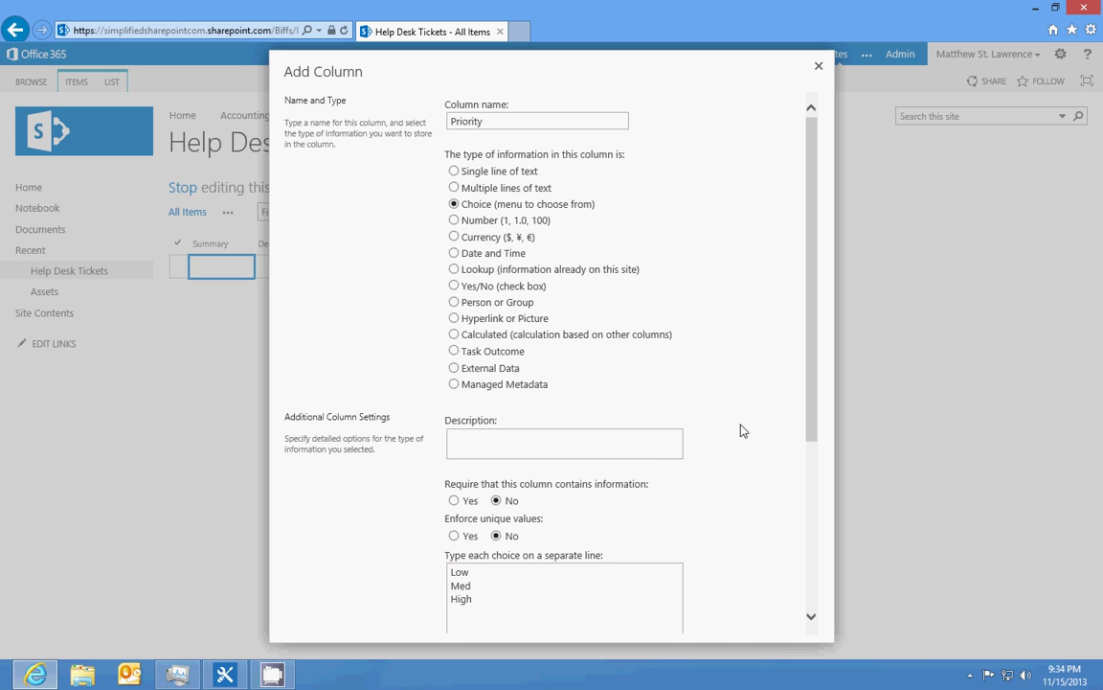
scroll(728, 479, down, 3)
click(709, 619)
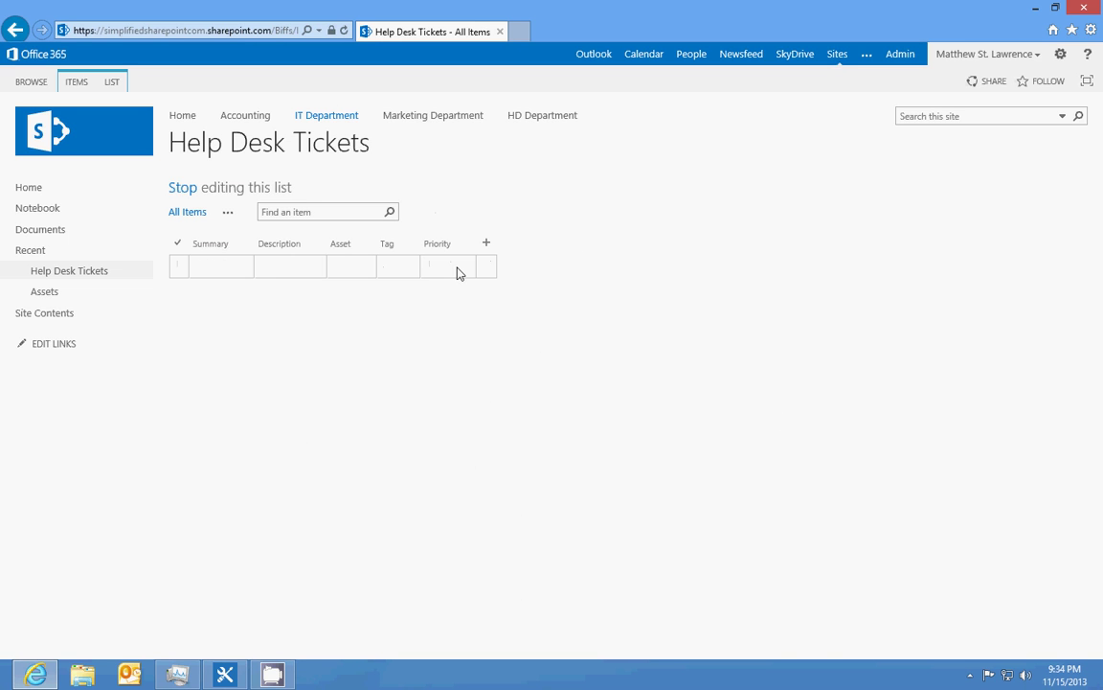
Add a choice column named "Status" with the options Open, On-Hold and Closed
click(486, 244)
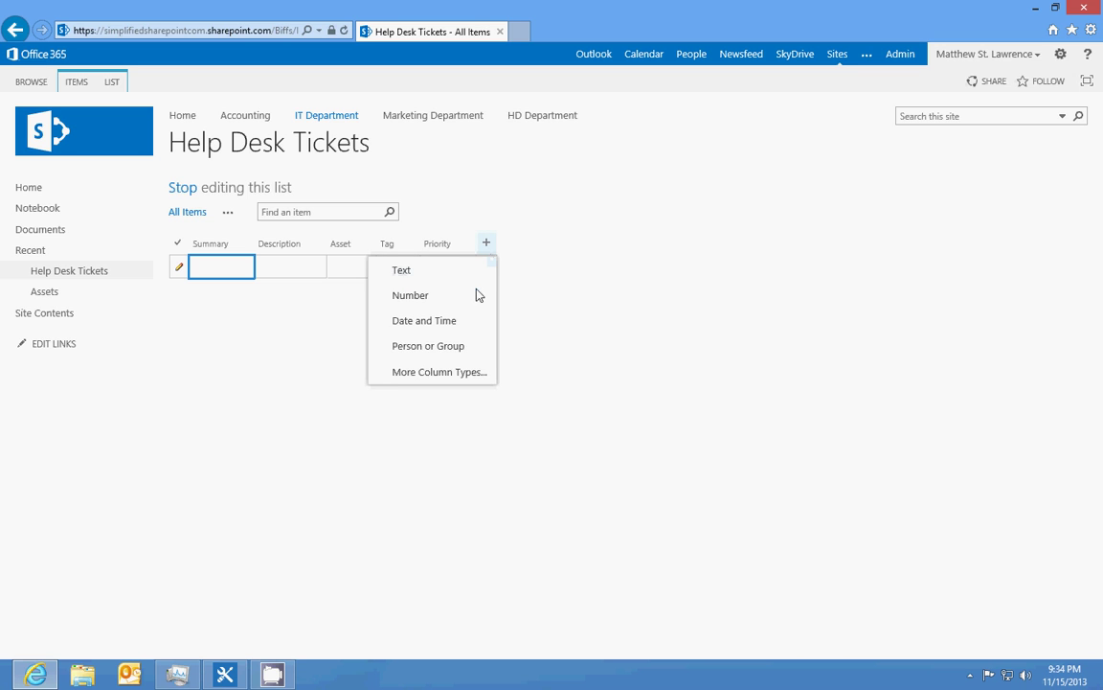
click(423, 373)
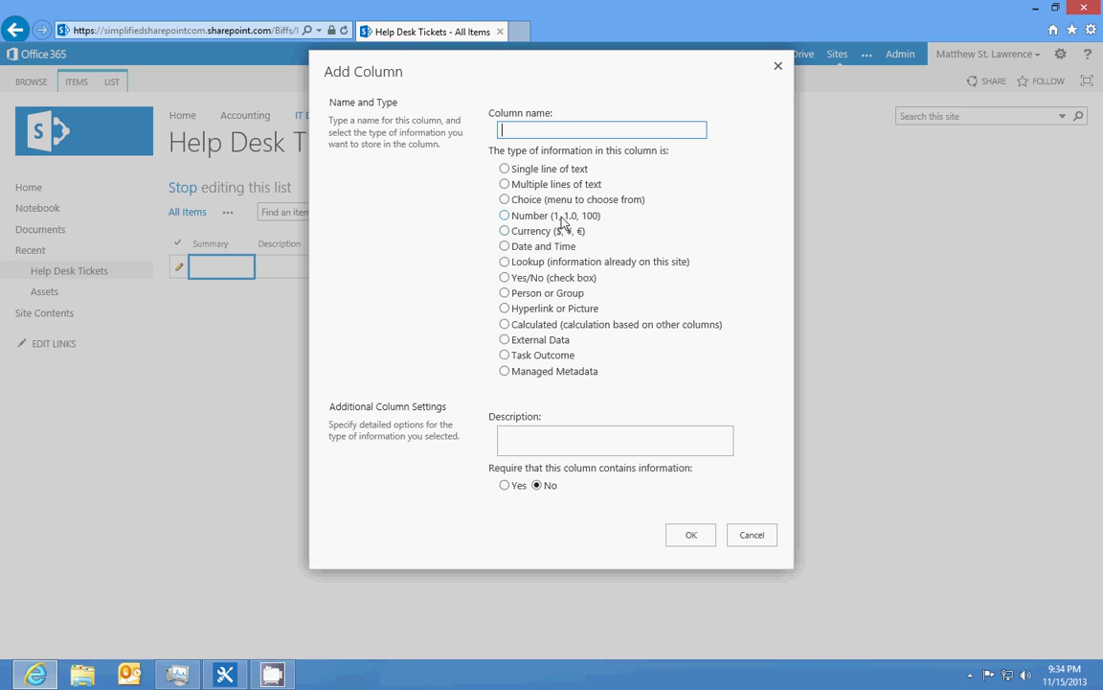
click(516, 199)
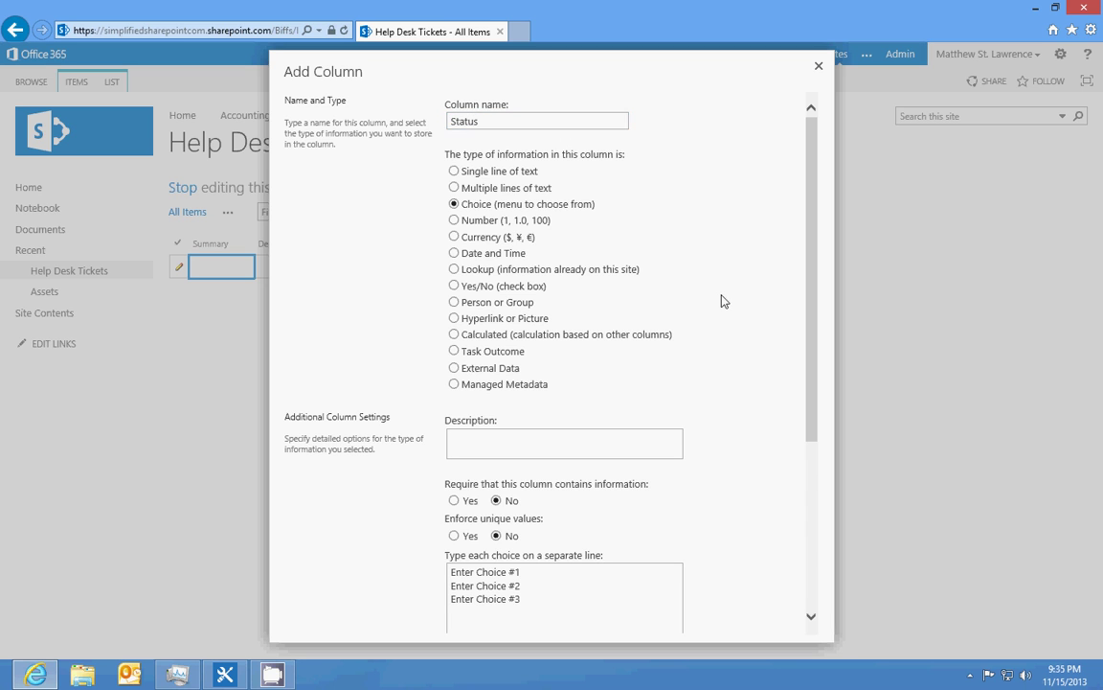
scroll(721, 301, down, 3)
drag(617, 385, 319, 275)
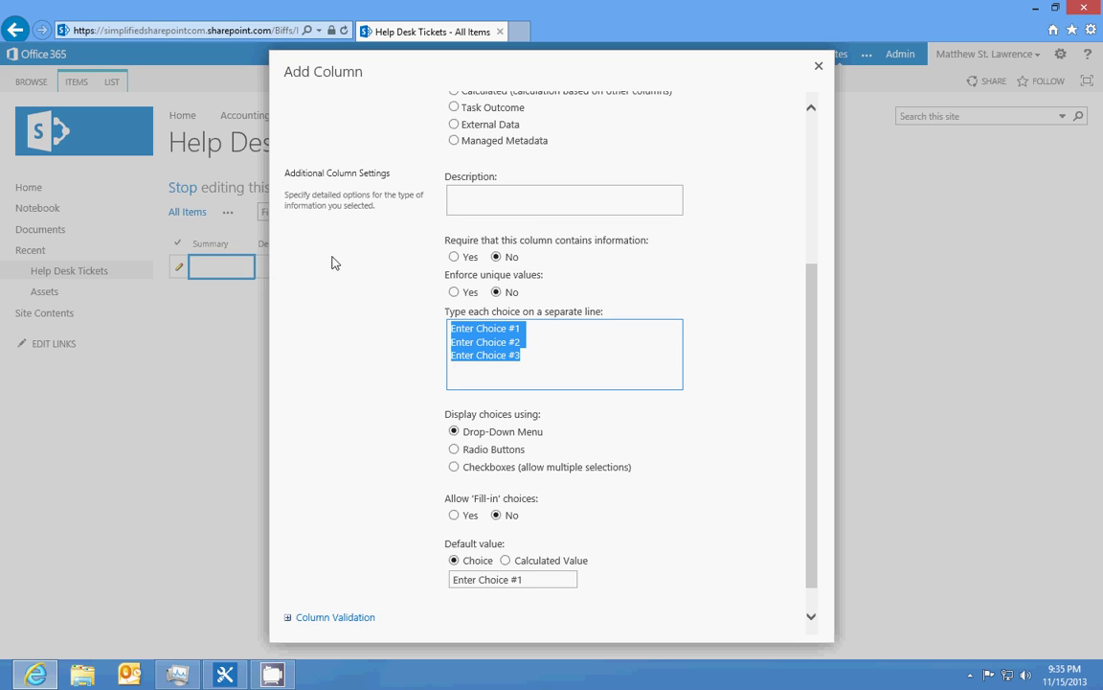
text(Open)
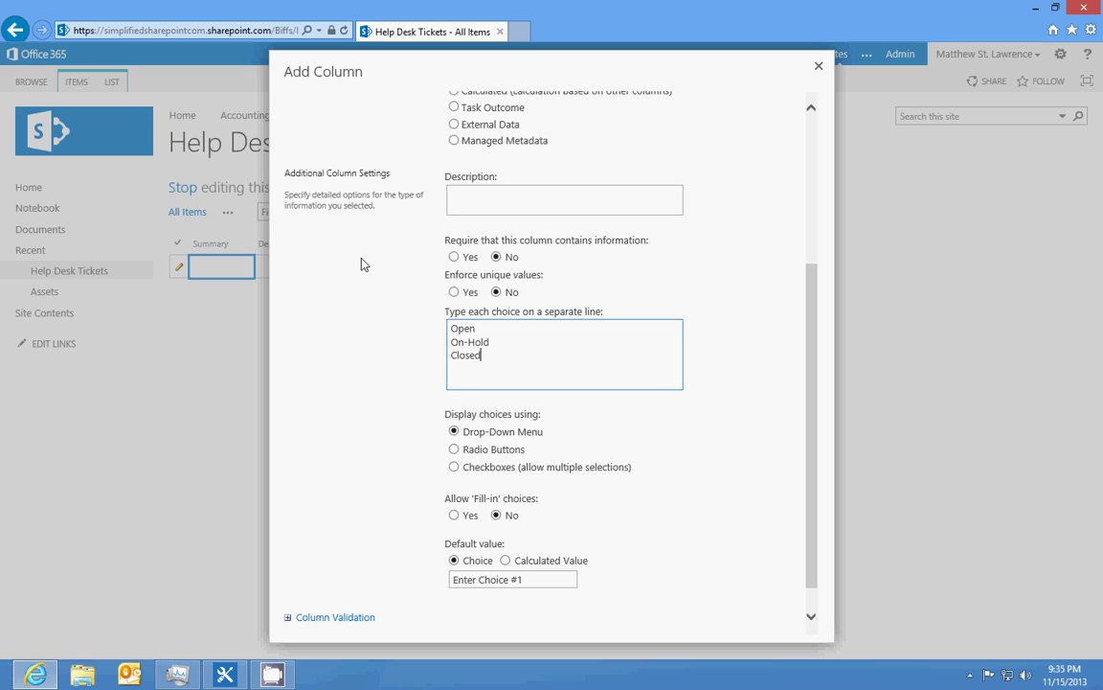
click(698, 280)
scroll(698, 281, down, 1)
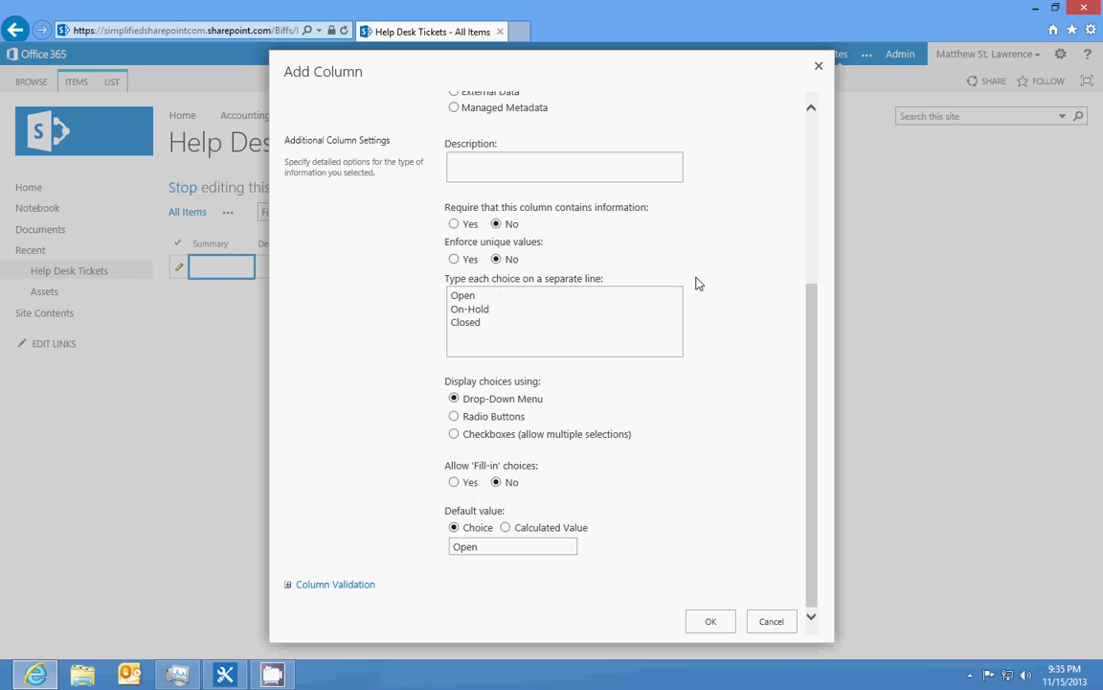
click(710, 622)
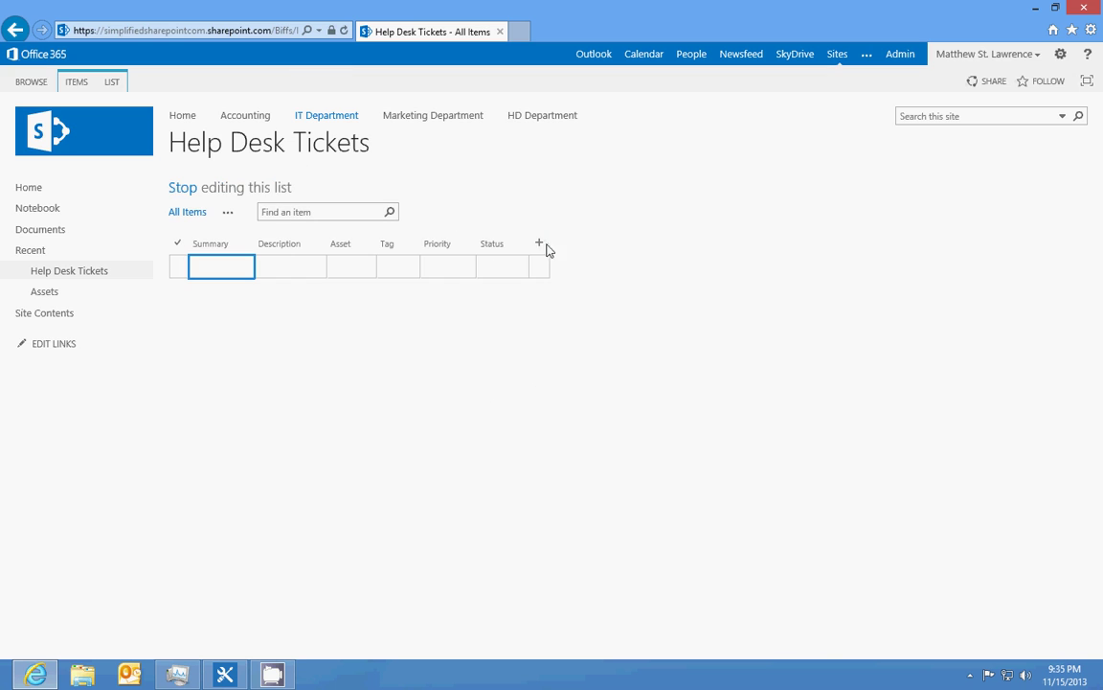
Add a column named "Notes" that holds multiple lines of text
click(542, 245)
click(493, 369)
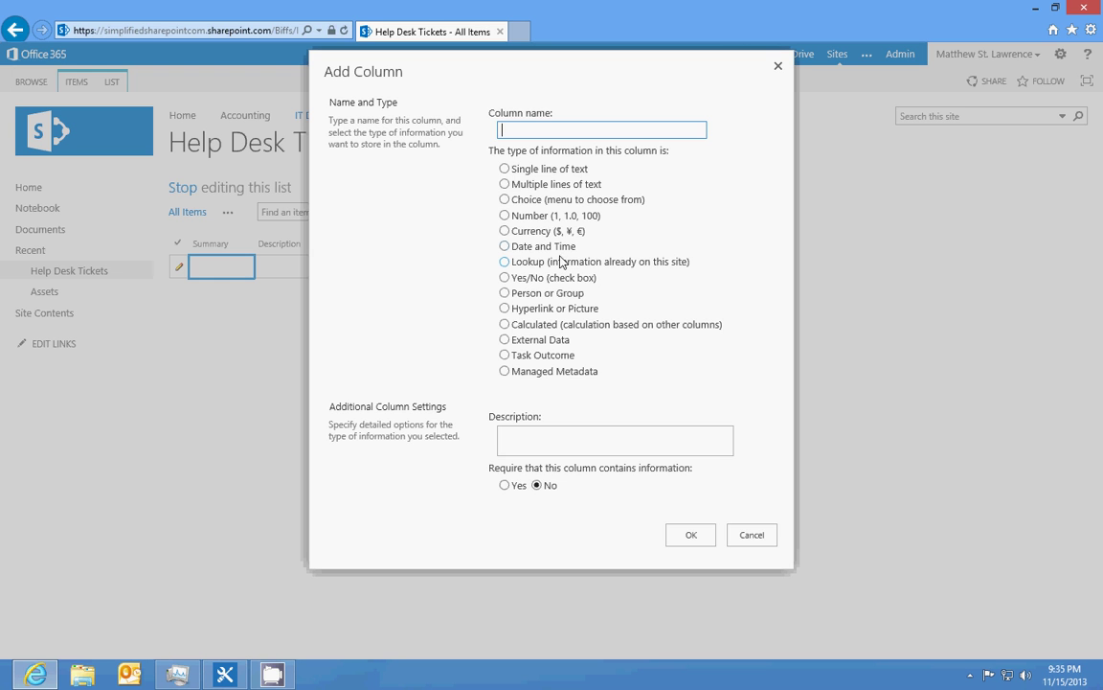
click(533, 184)
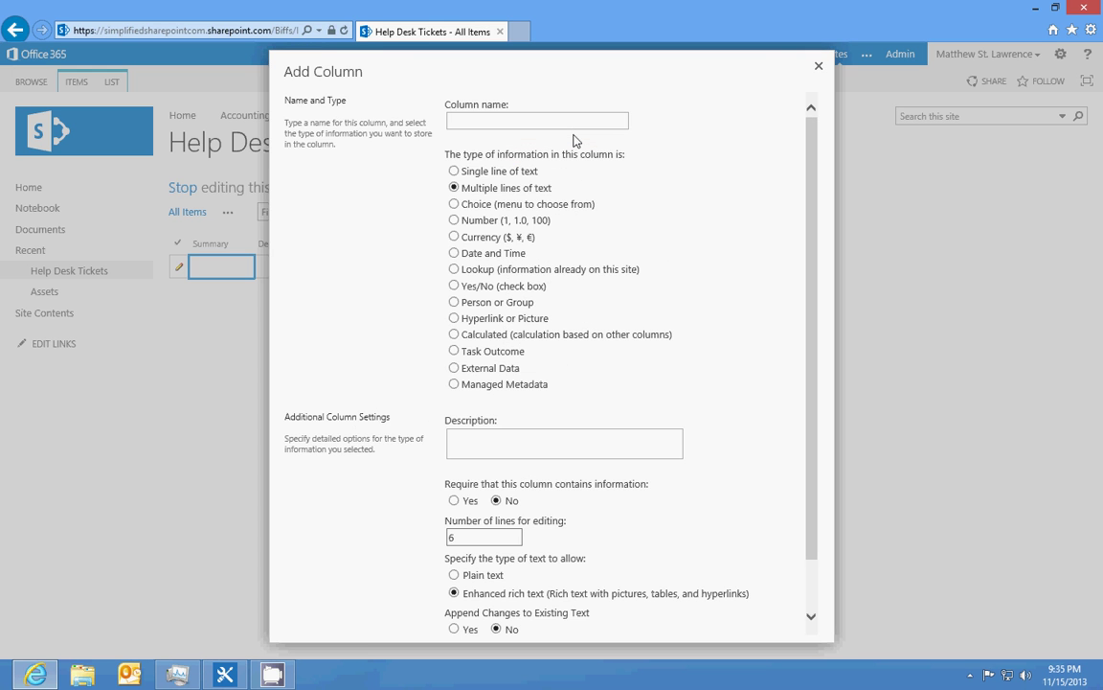
click(565, 121)
text(Notes)
scroll(754, 443, down, 2)
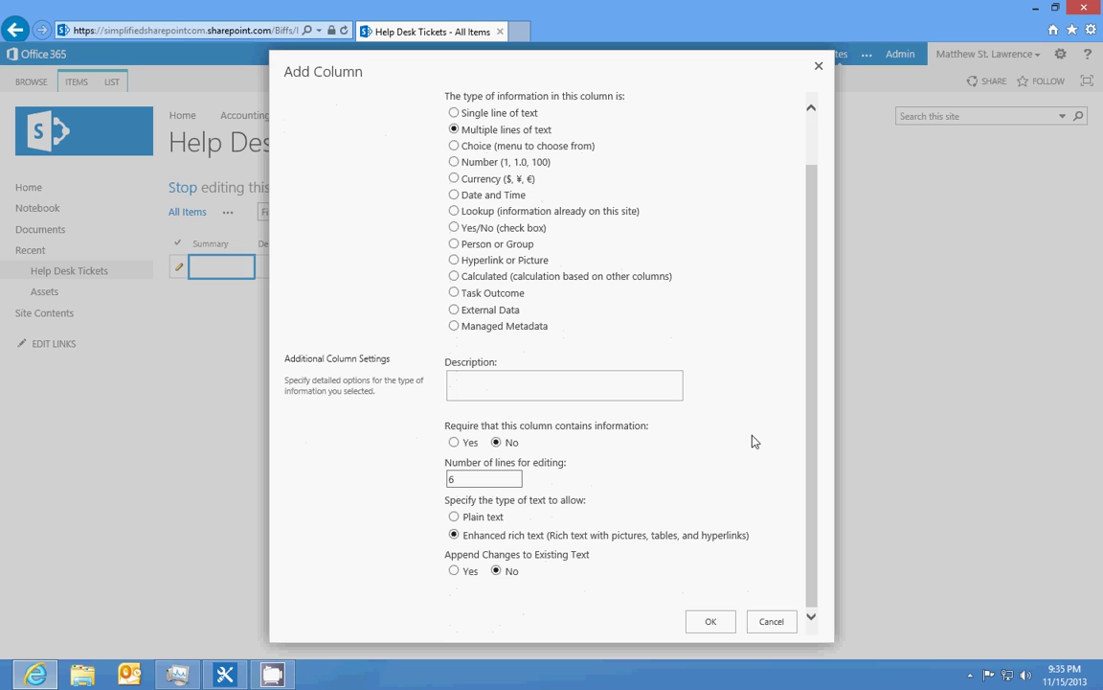
click(730, 621)
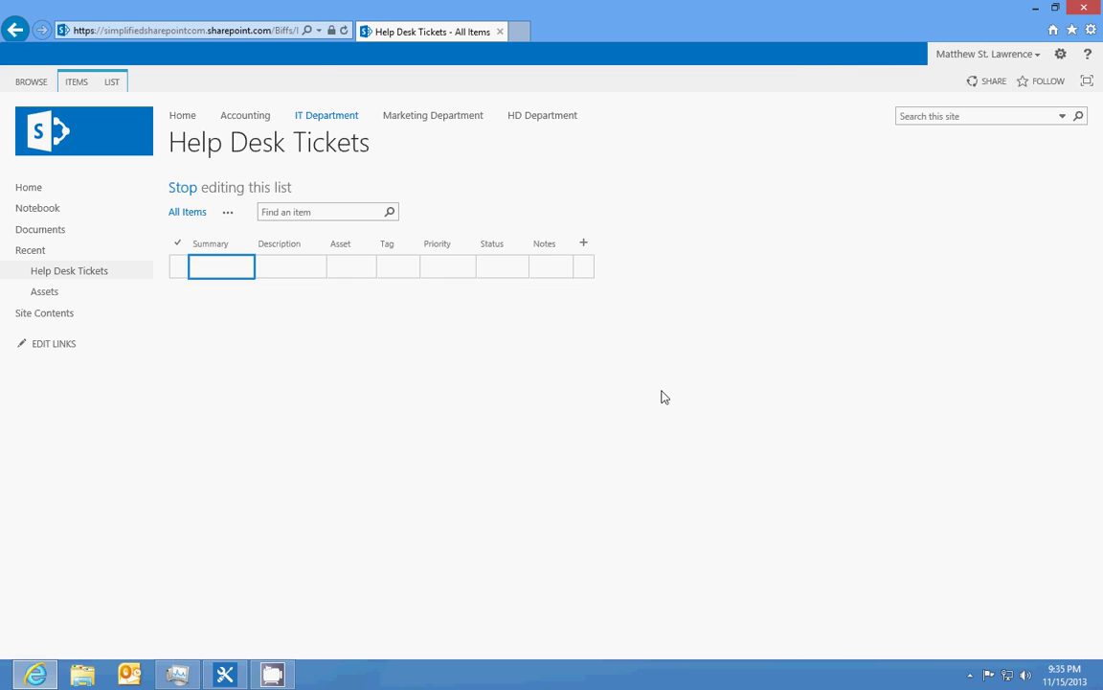
Stop editing the list and save a test ticket with summary "asdfas", a placeholder description and the cell phone asset
click(190, 191)
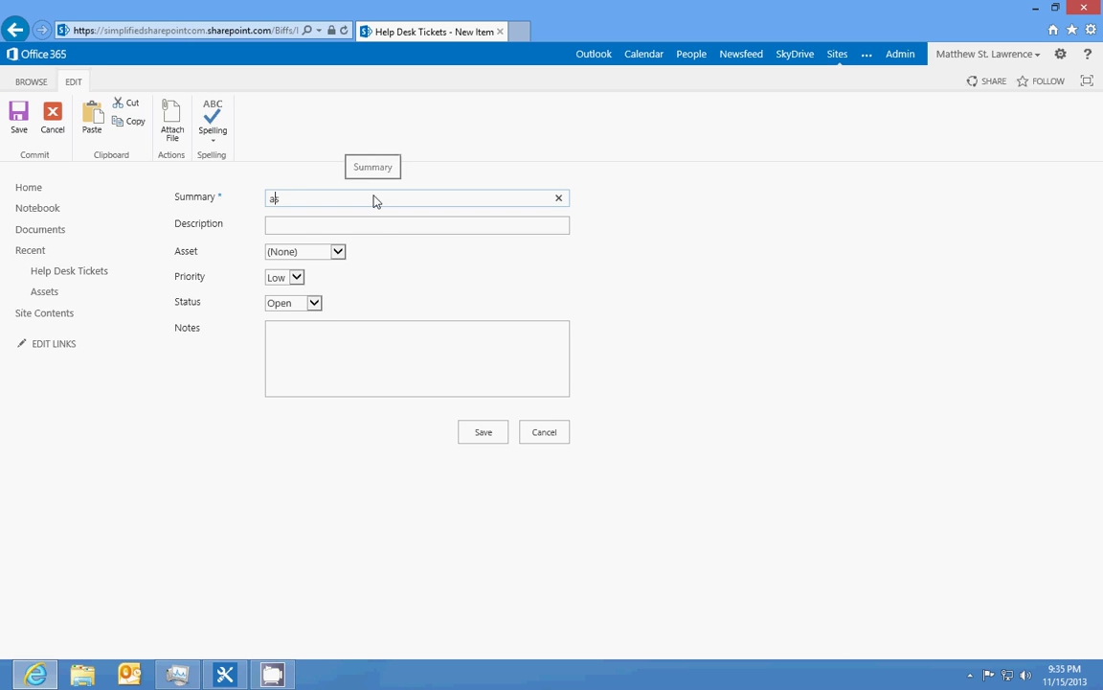
text(dfas)
click(397, 230)
text(asdfasdfa)
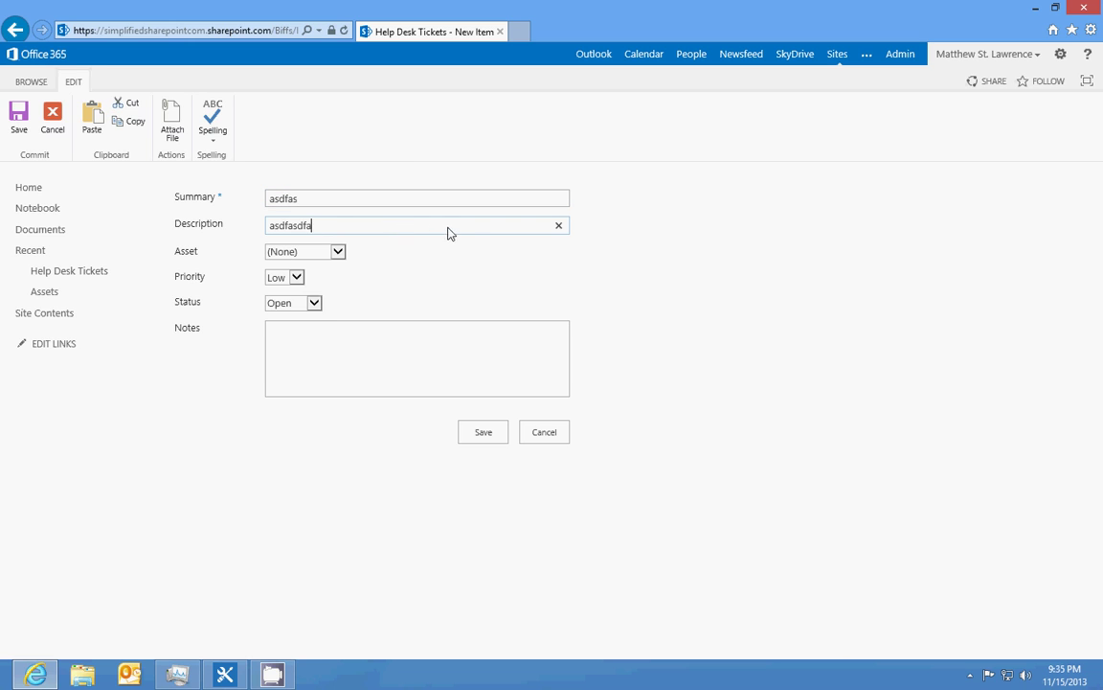
text(sdfadfasdf)
click(341, 251)
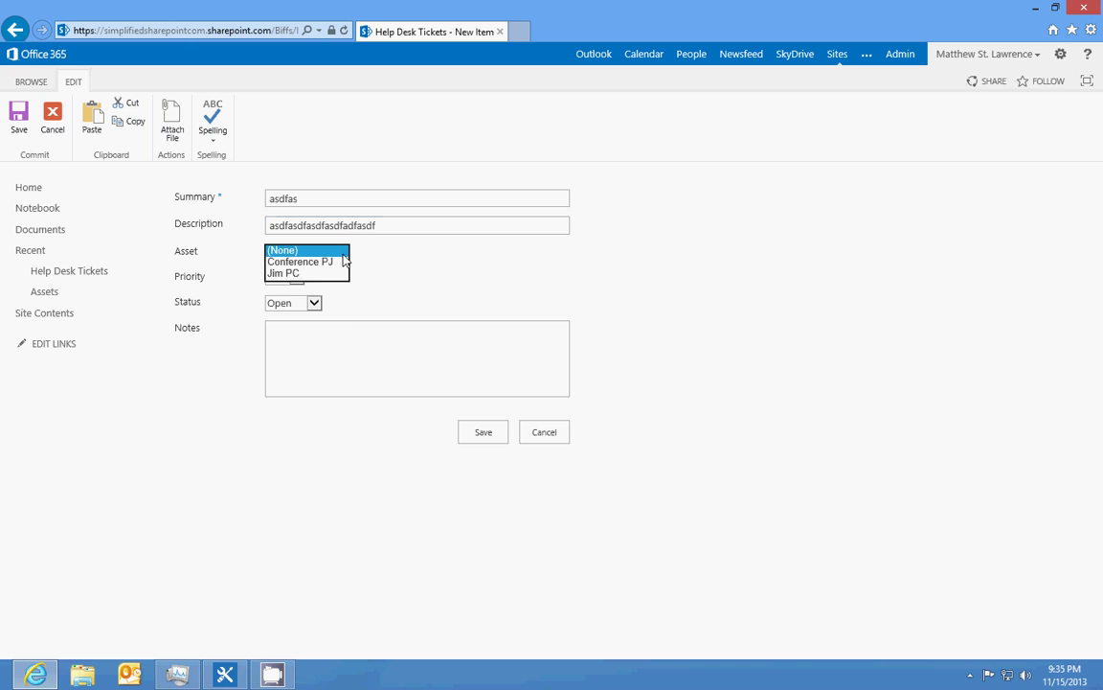
click(297, 285)
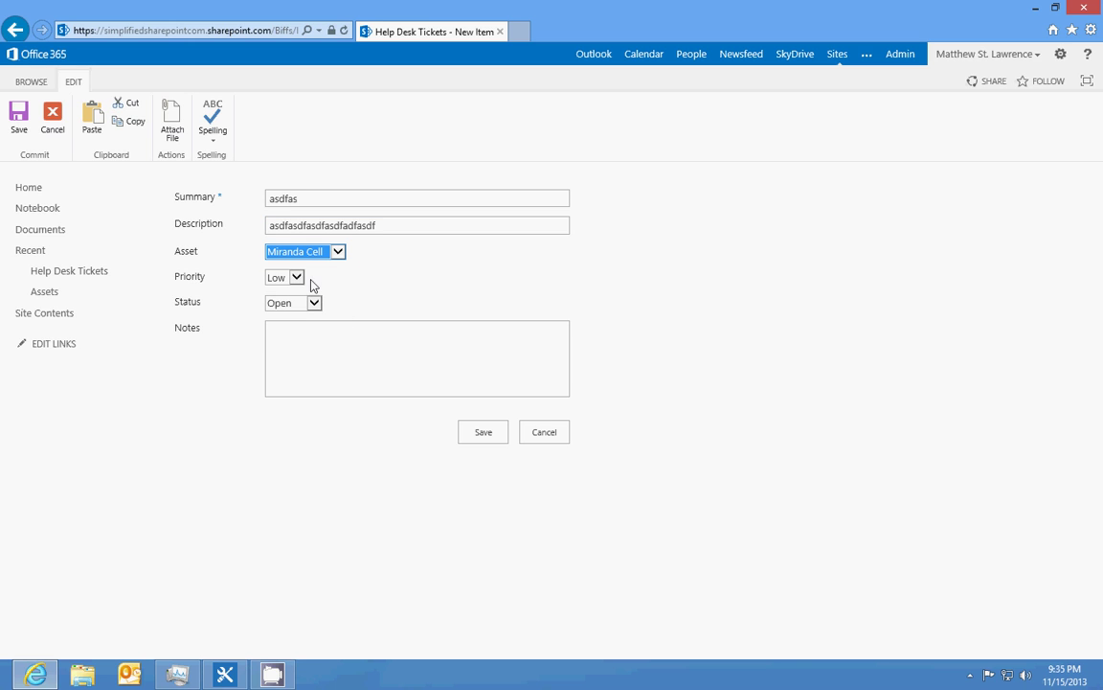
click(480, 438)
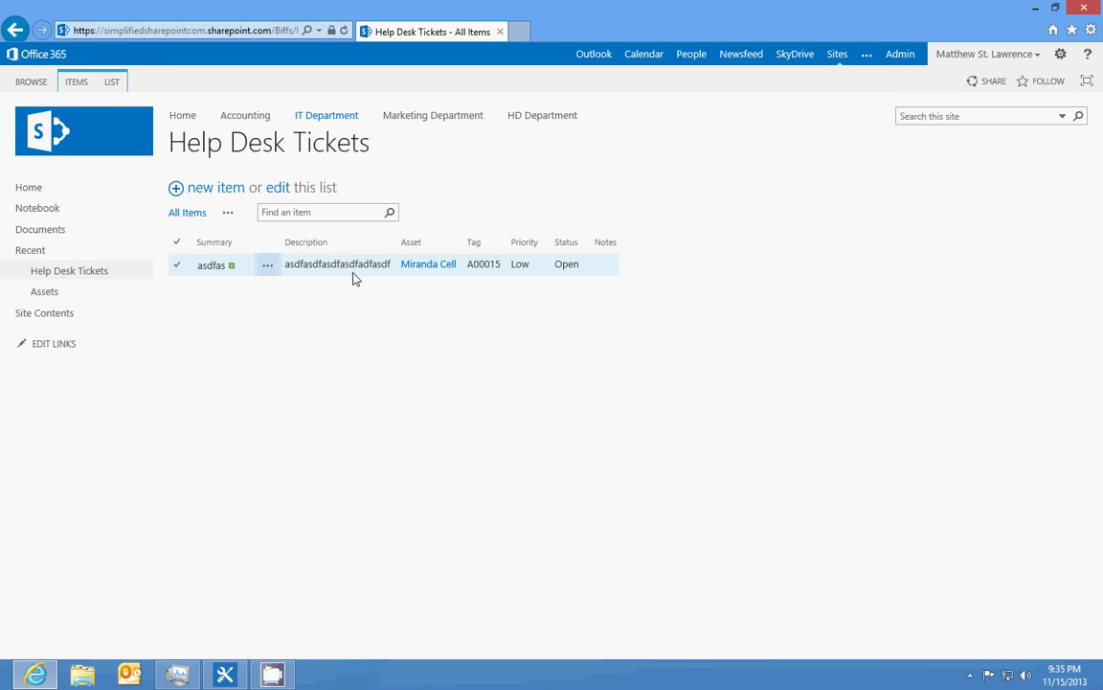
View the linked asset's details from the test ticket, examine its item type and building, and close them
click(440, 268)
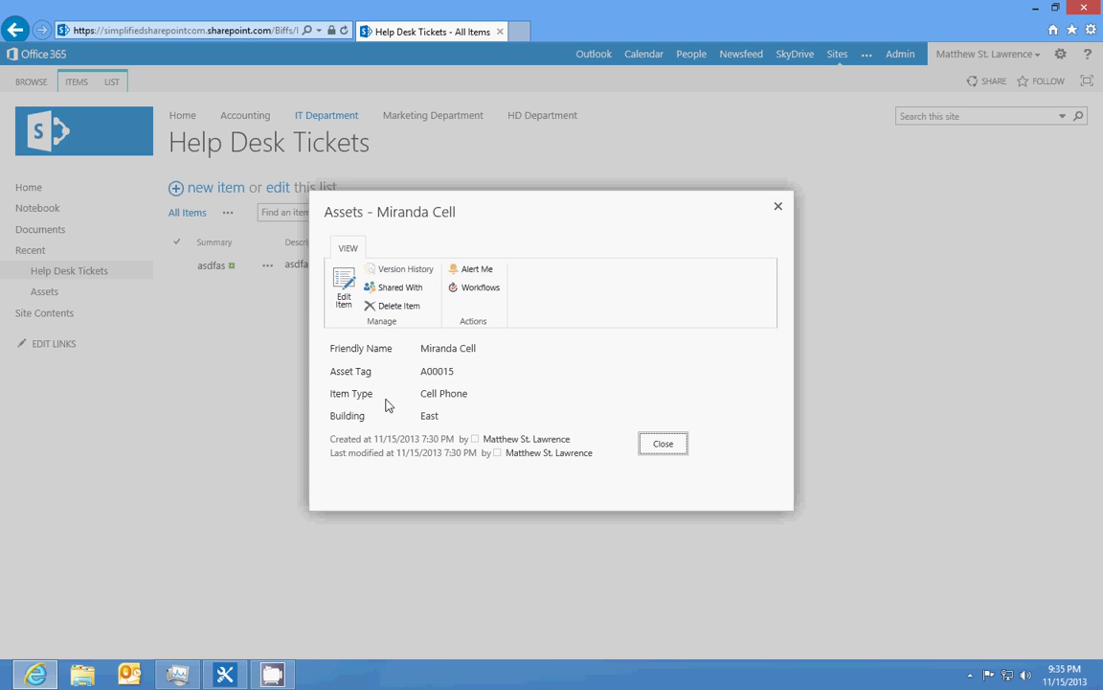
drag(441, 415, 329, 401)
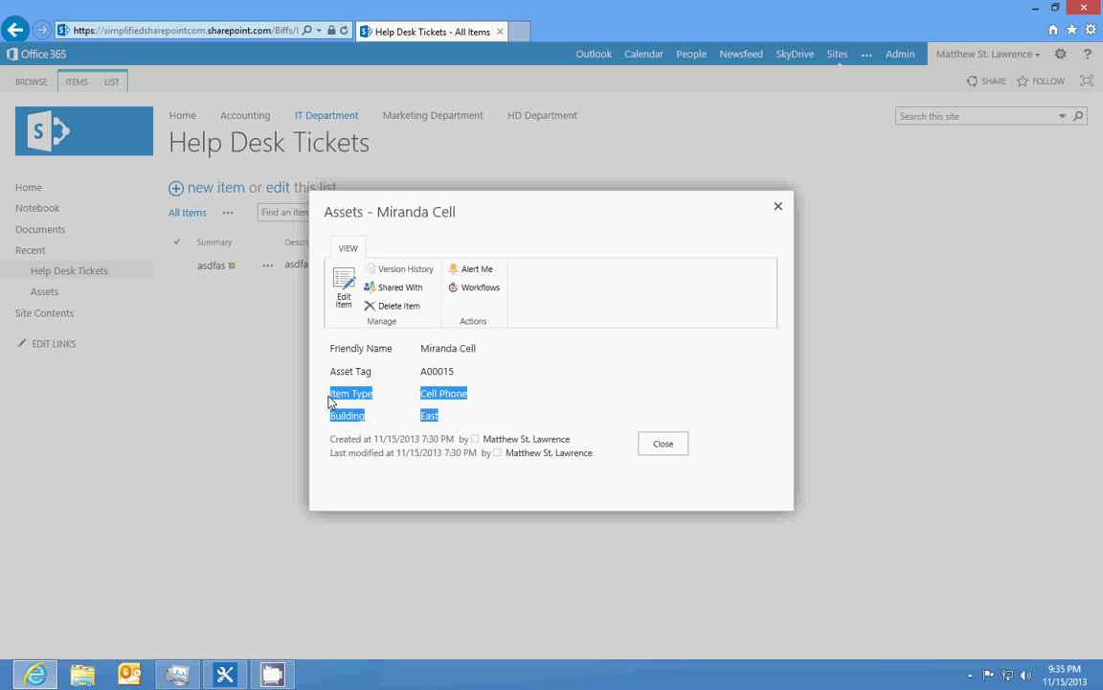
click(665, 444)
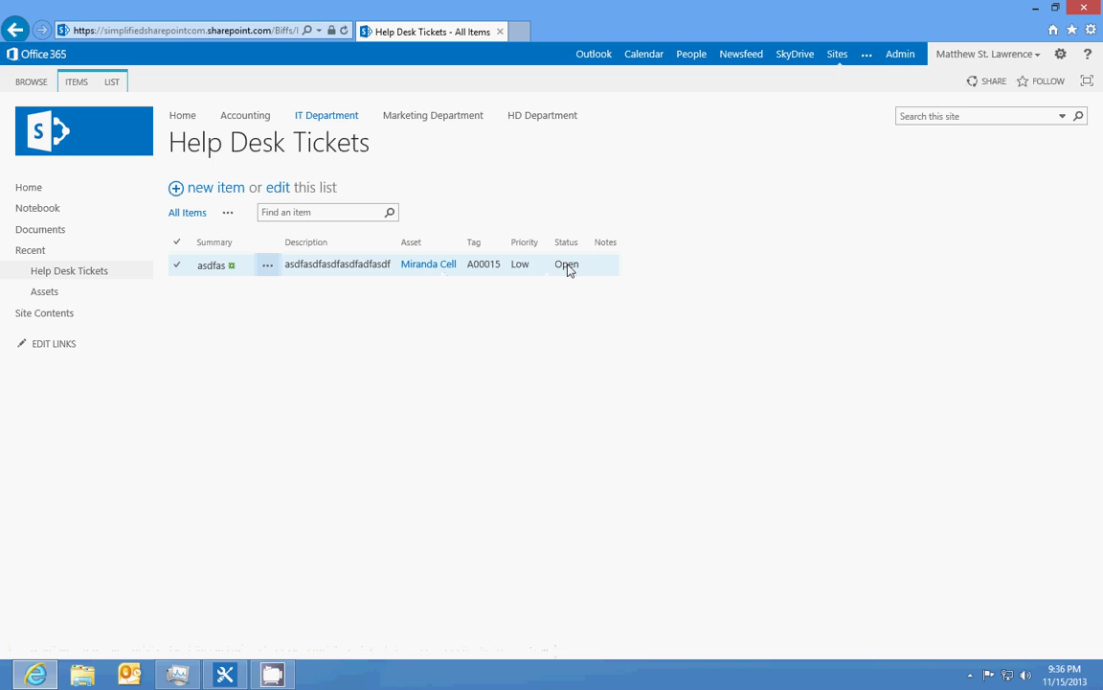
Delete the test ticket from the Help Desk Tickets list
click(176, 265)
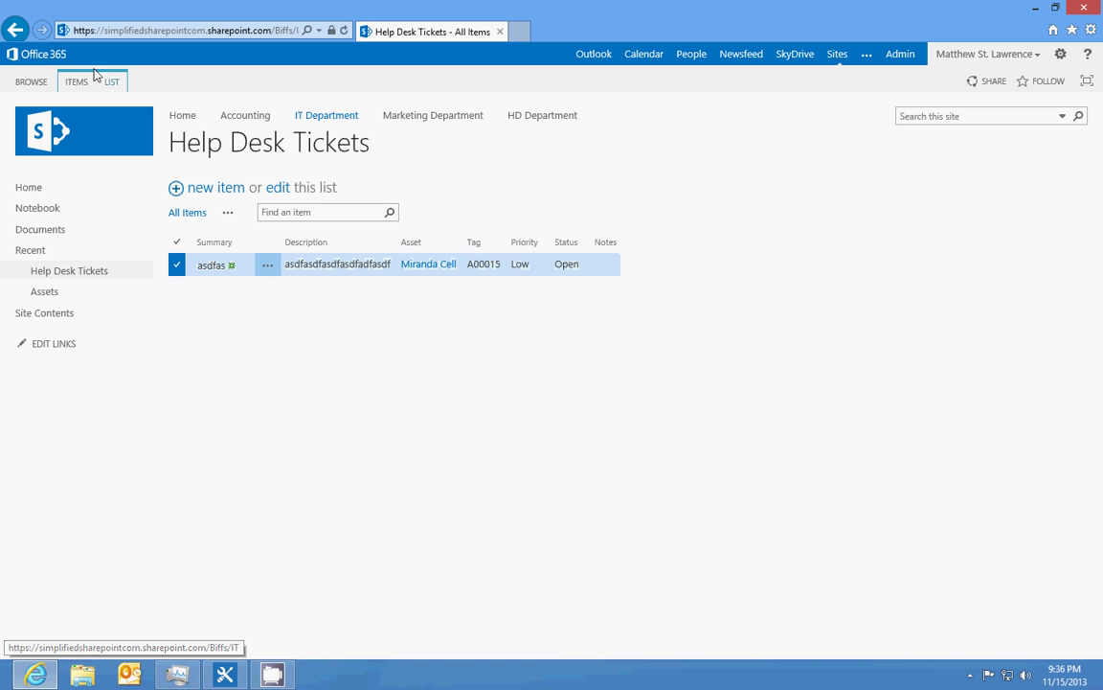
click(111, 81)
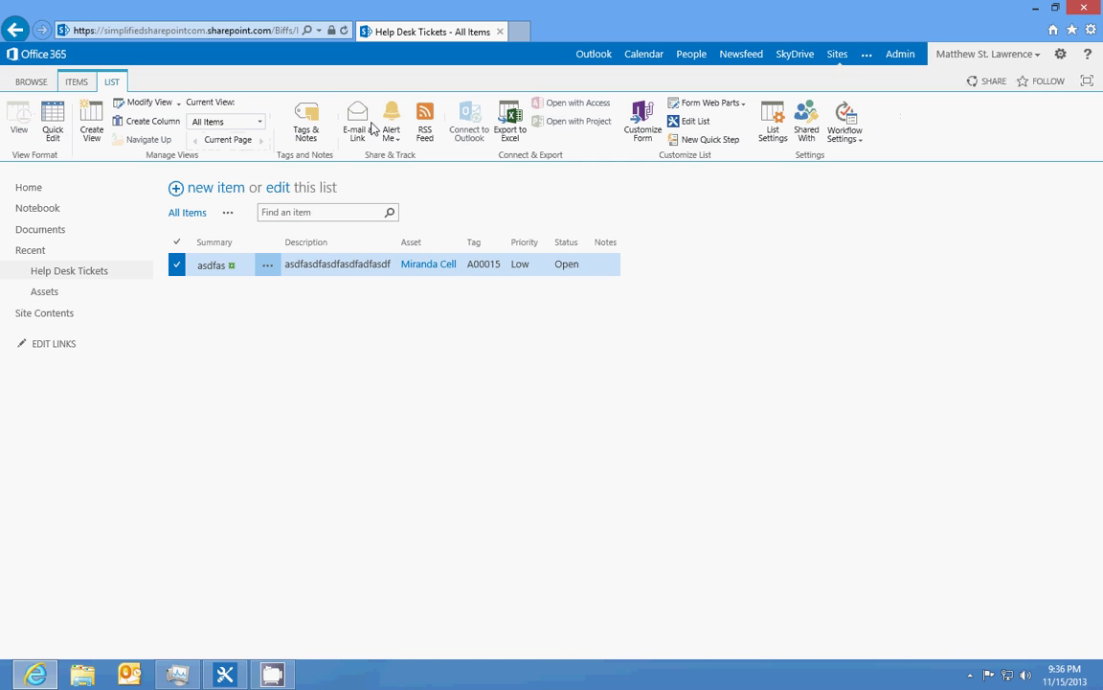
click(77, 83)
click(175, 140)
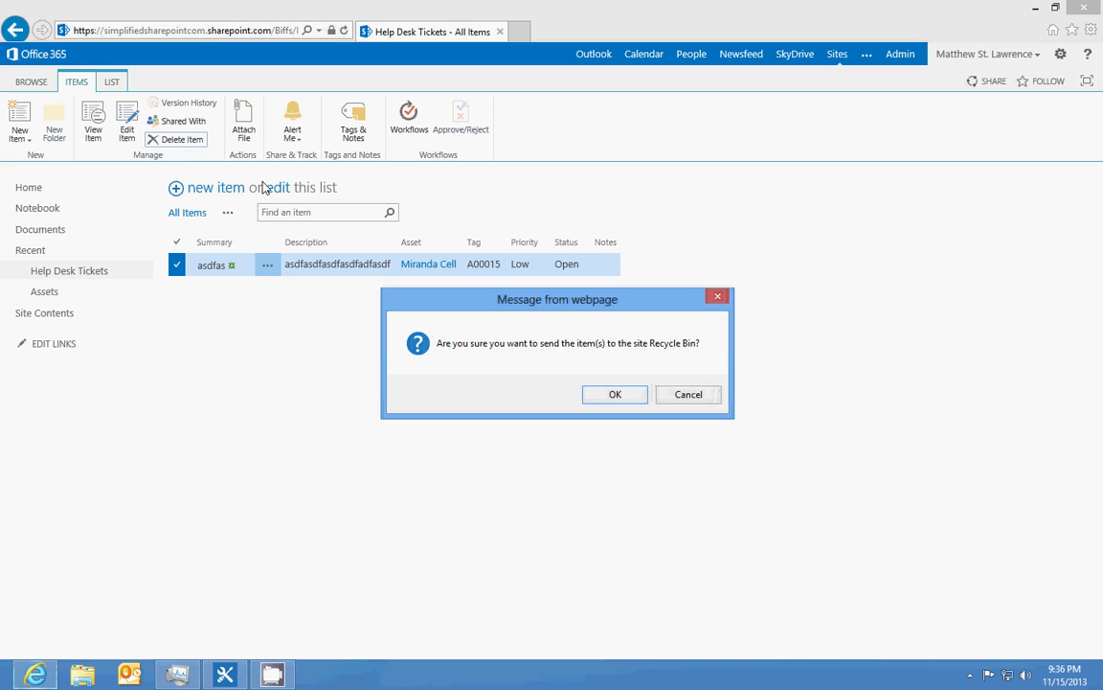
click(604, 396)
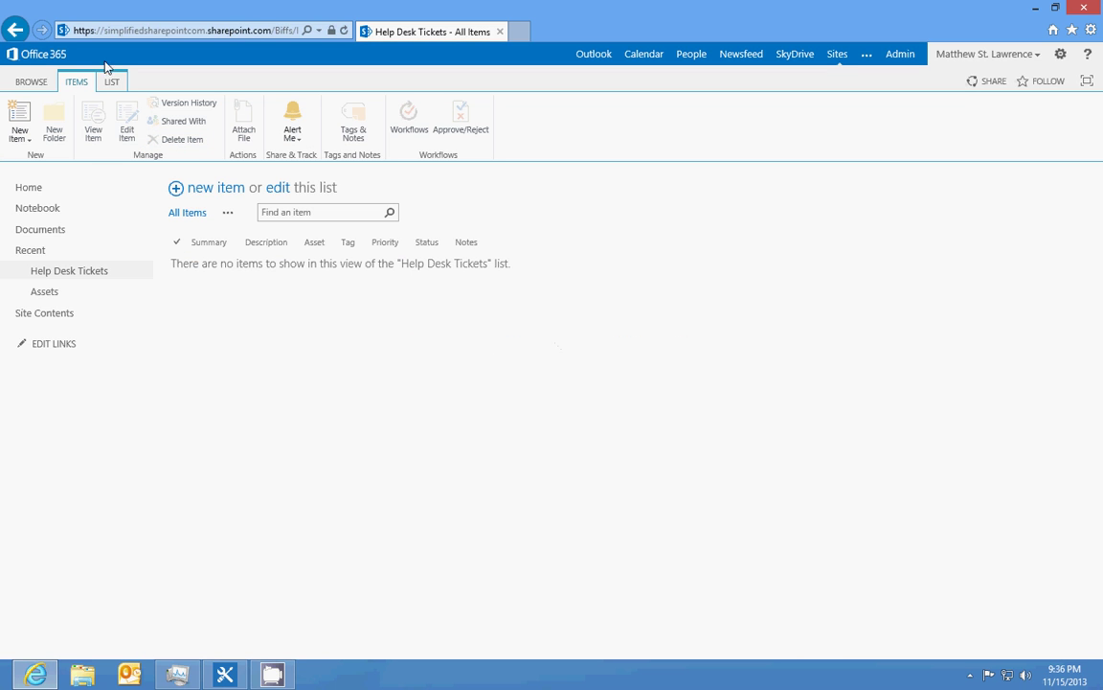
click(42, 78)
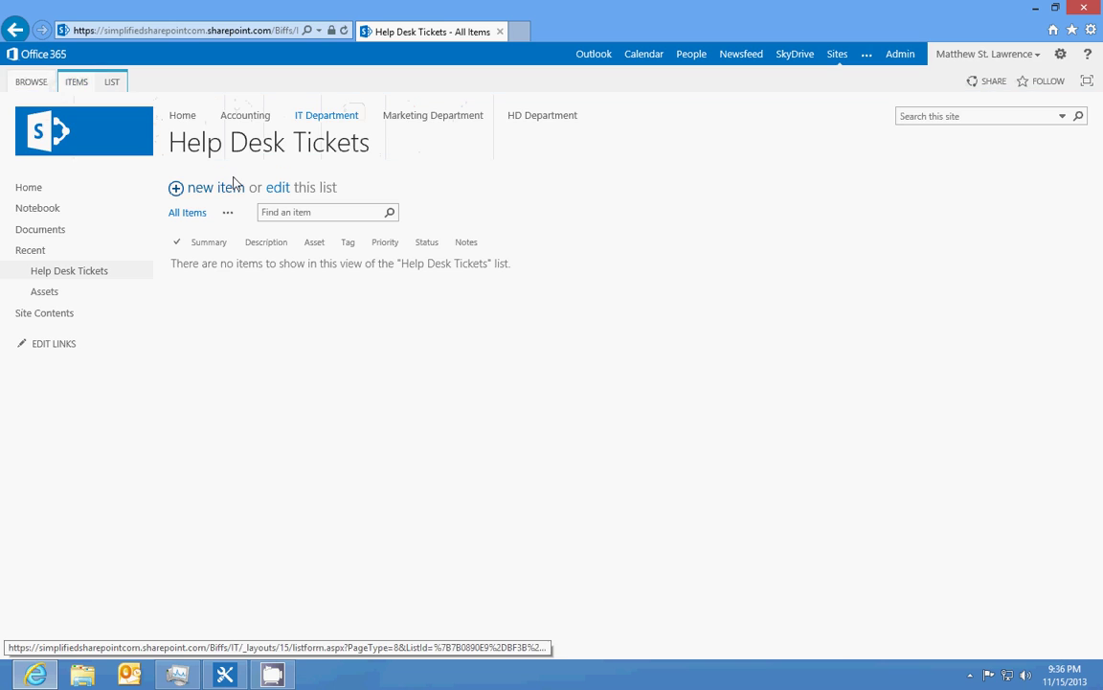
click(113, 83)
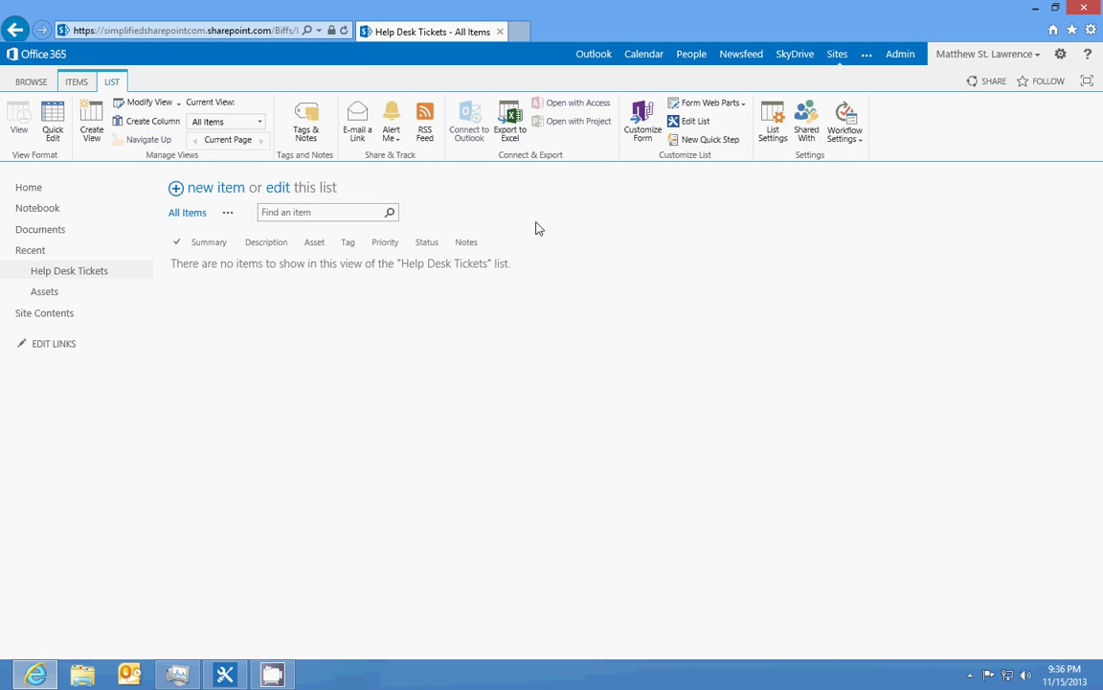
click(32, 82)
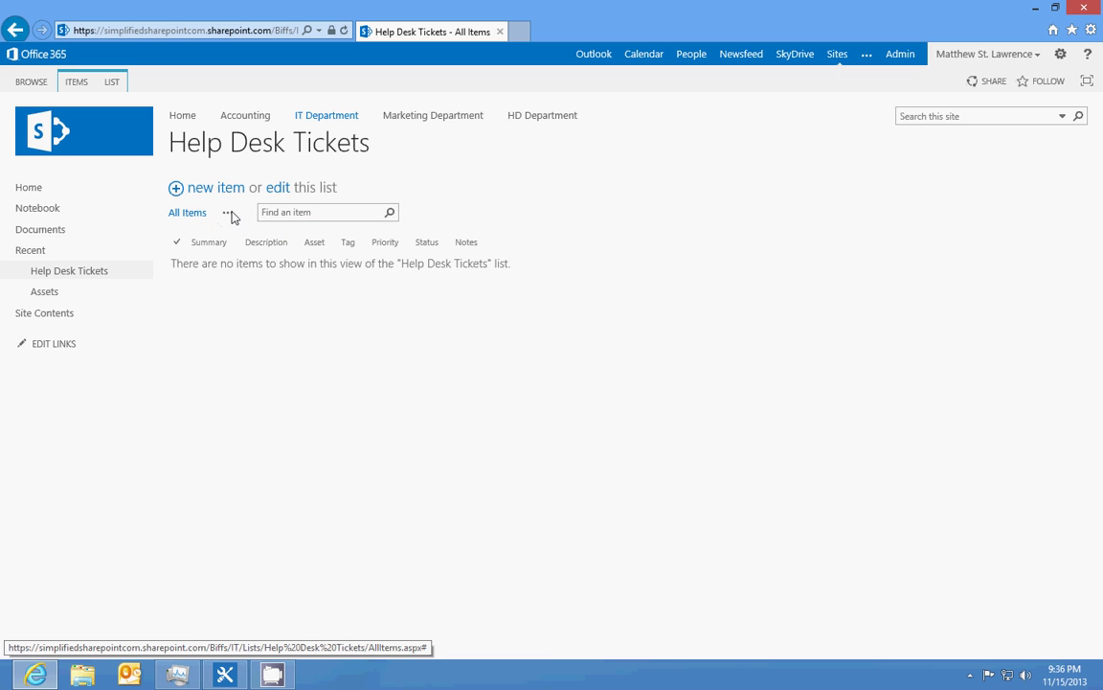
Start a new list view named "My Tickets" and restrict it to items that meet a filter condition
click(229, 215)
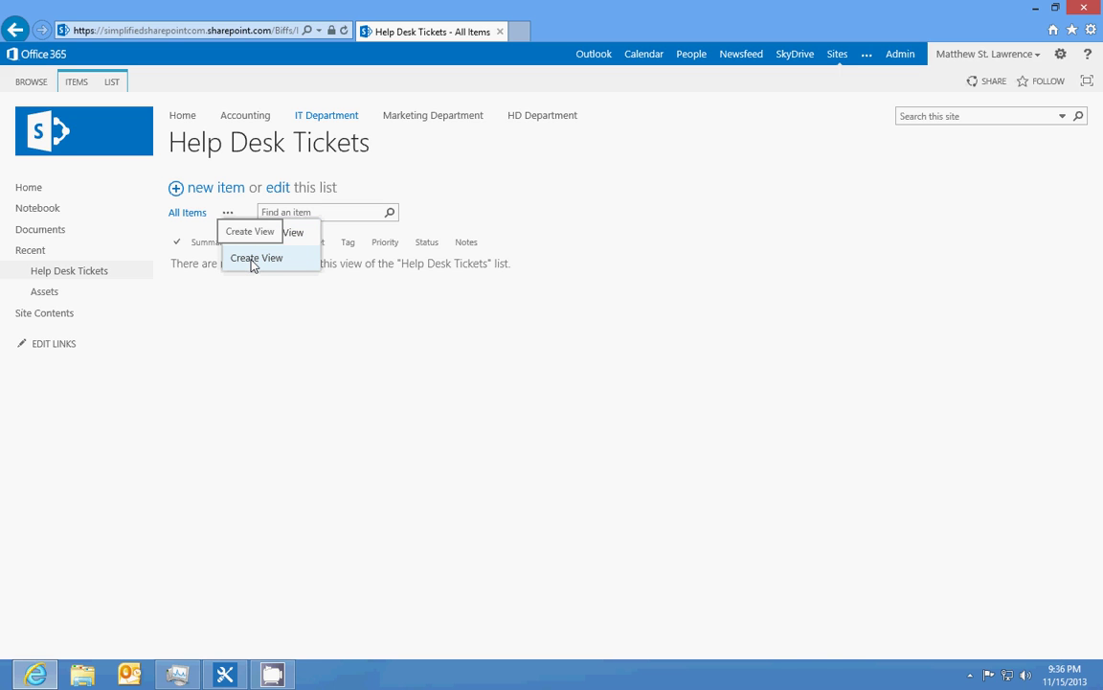
click(253, 261)
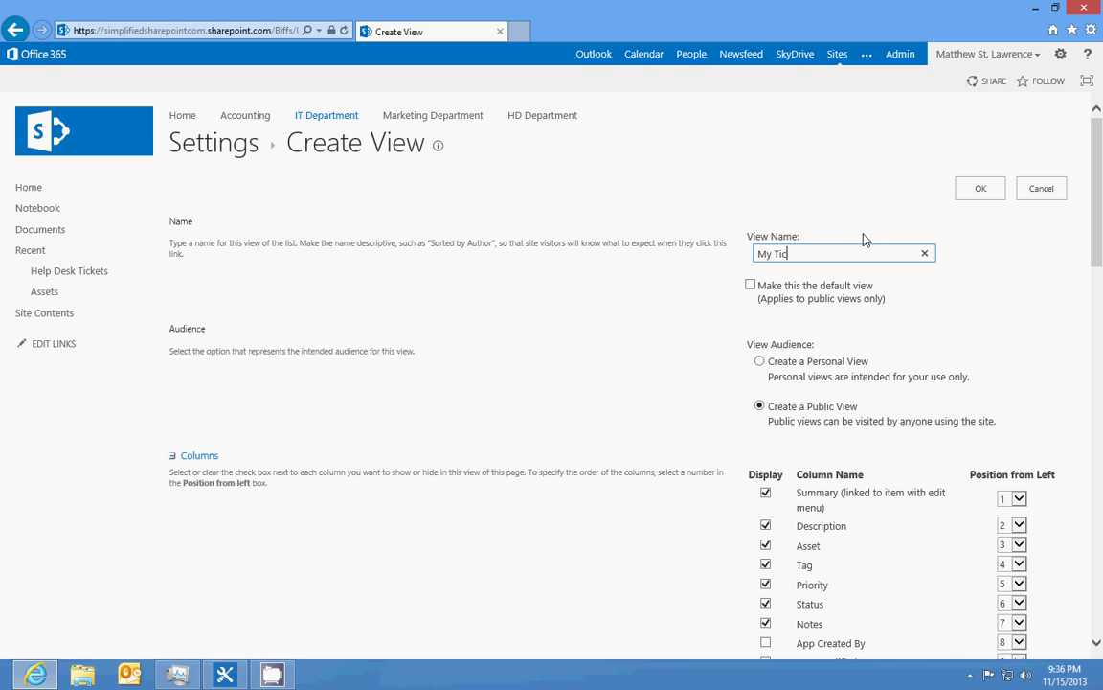
scroll(1015, 307, down, 10)
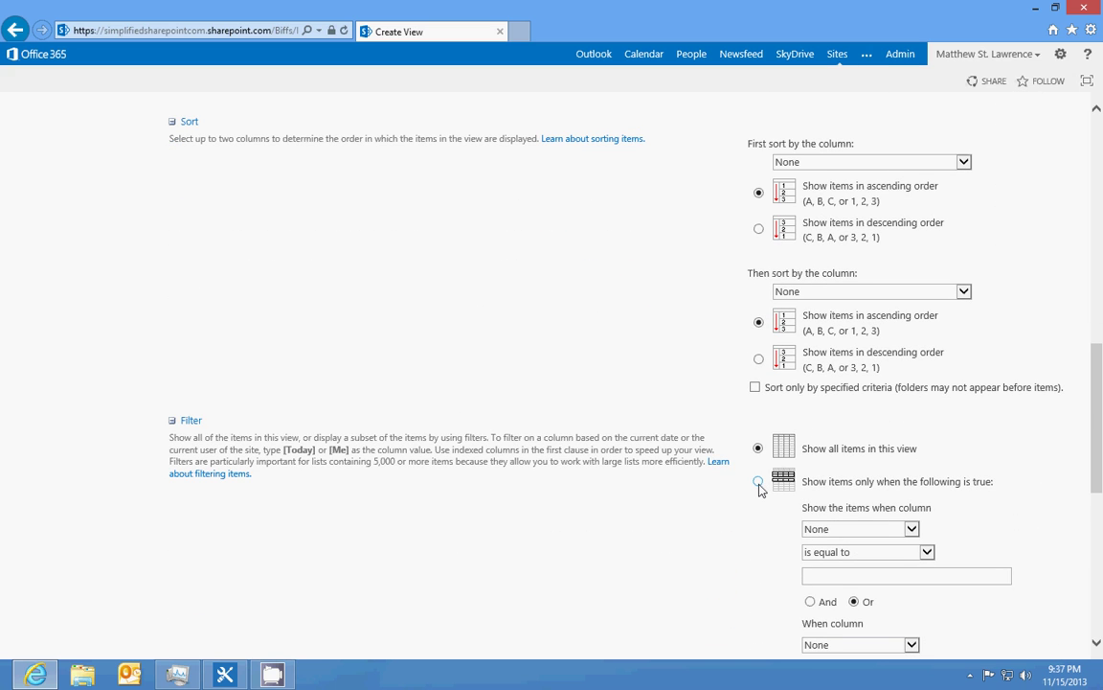
scroll(745, 323, down, 3)
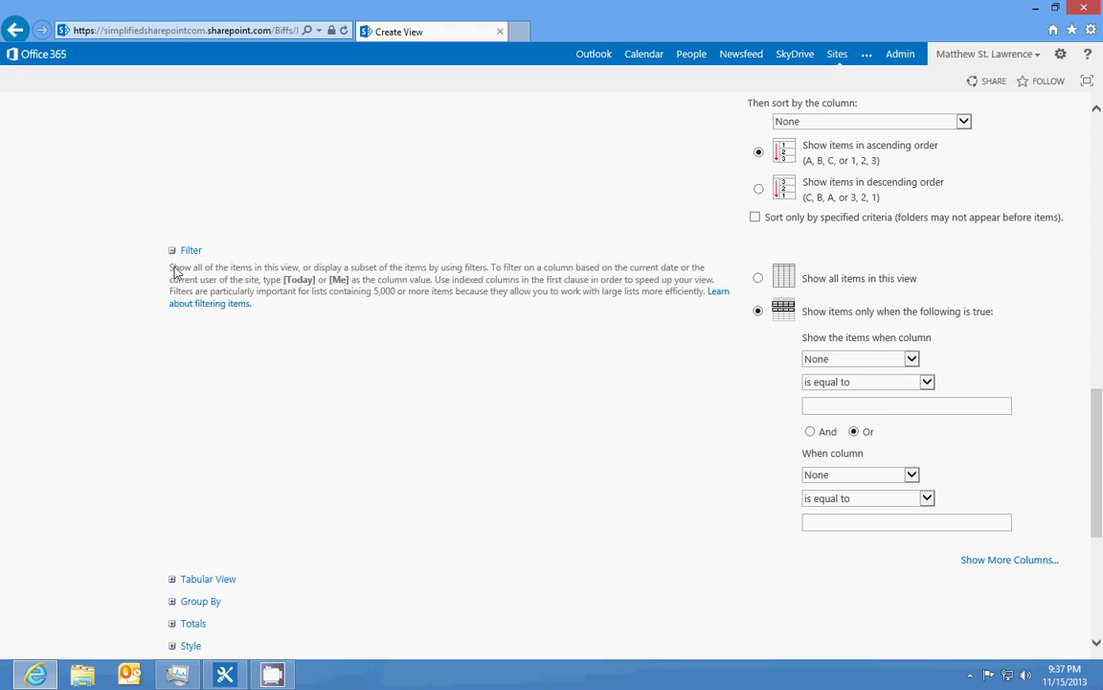
Filter the view to items where Created By is equal to [Me], and save the view
drag(173, 272, 355, 282)
click(538, 268)
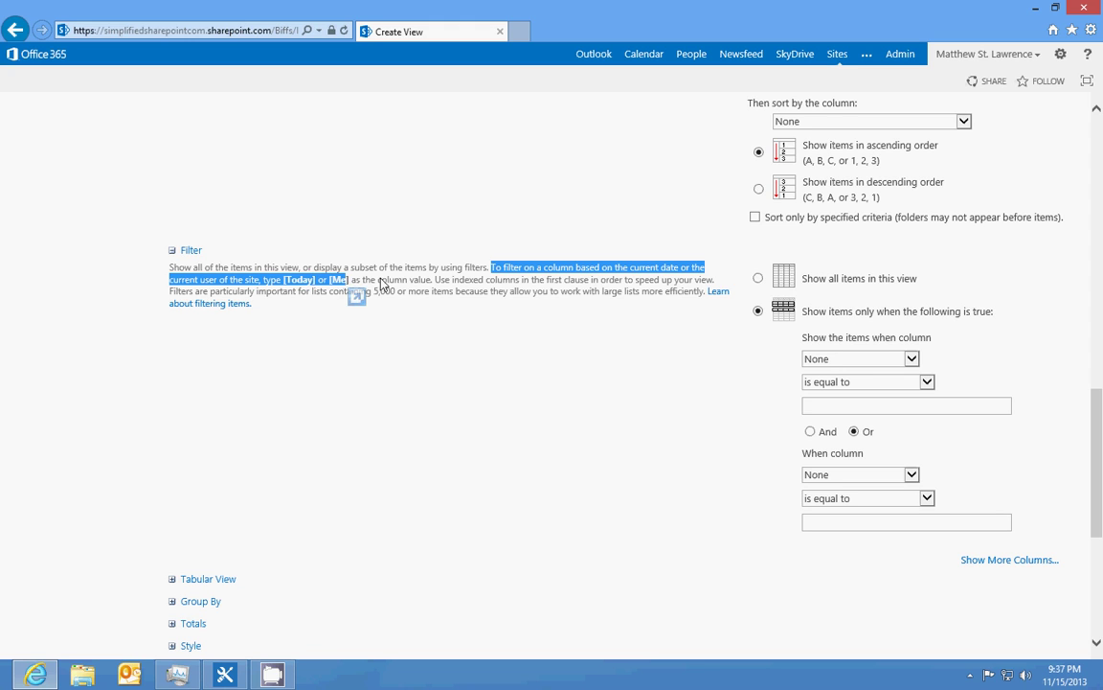
click(379, 281)
click(880, 362)
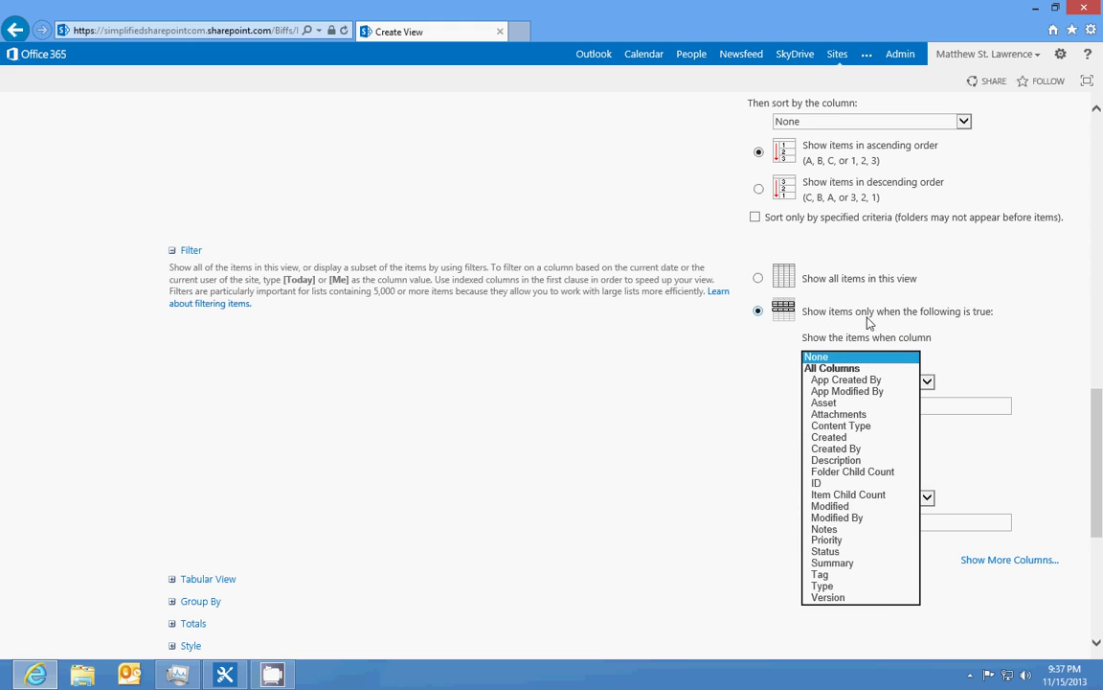
click(858, 450)
click(915, 383)
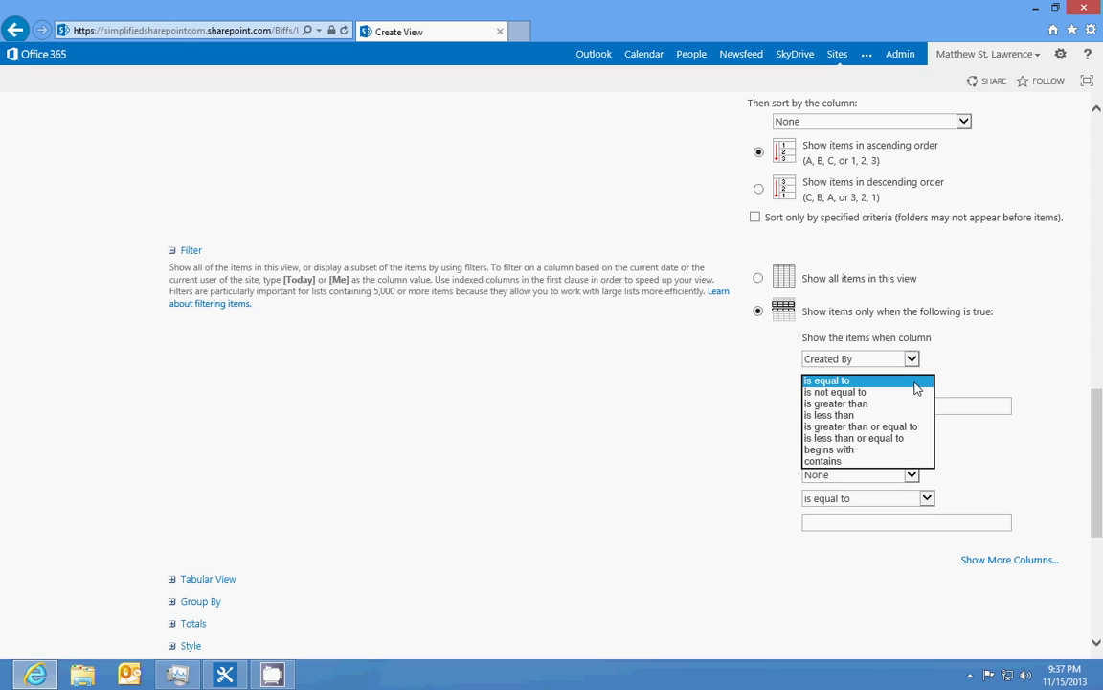
click(863, 382)
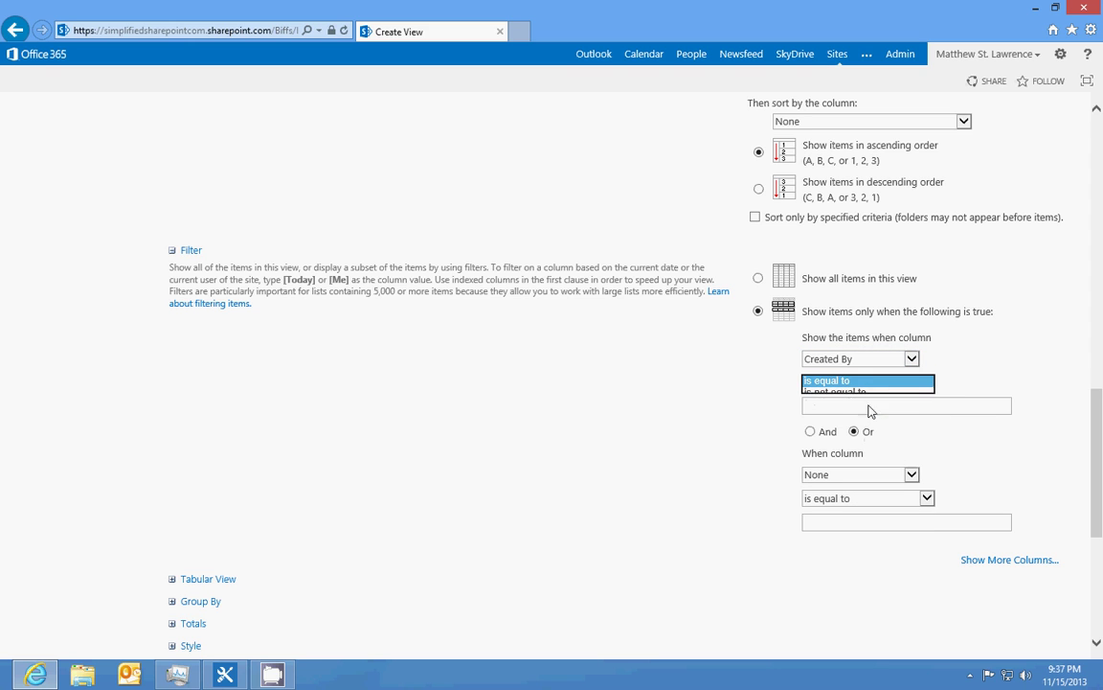
click(896, 404)
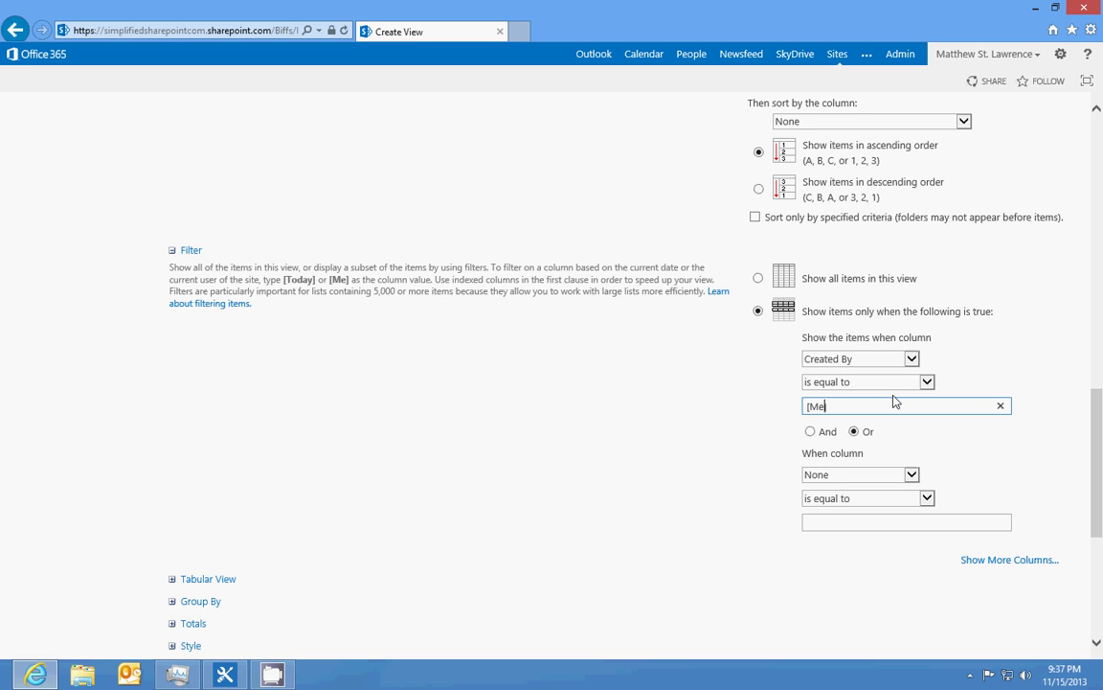
scroll(1007, 441, down, 4)
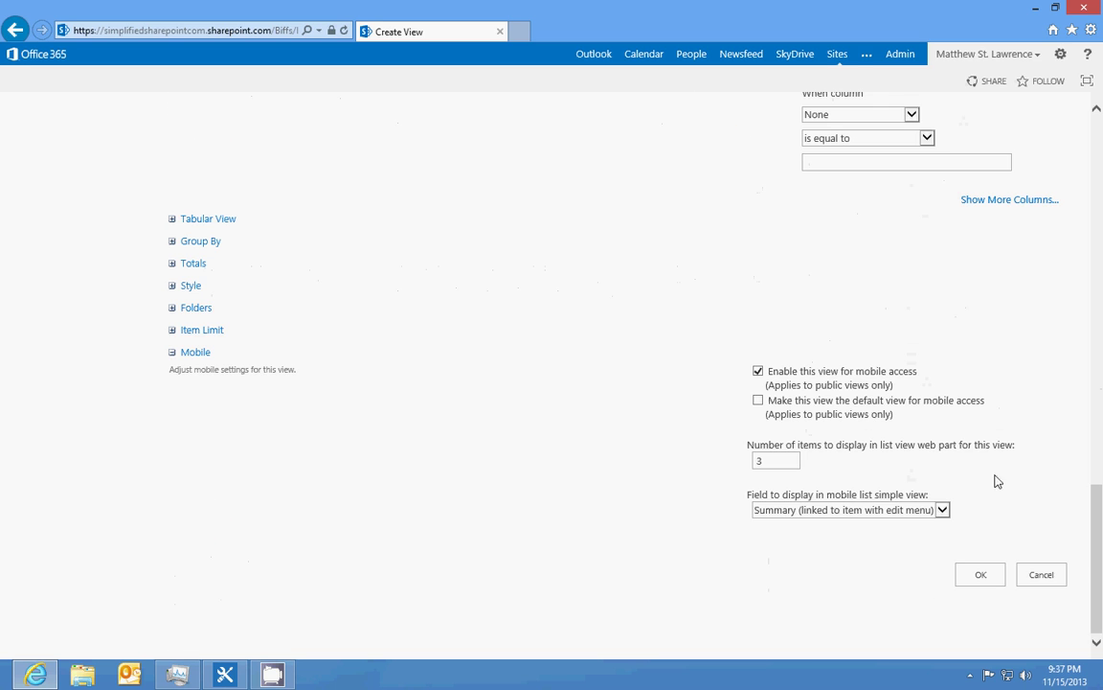
click(978, 577)
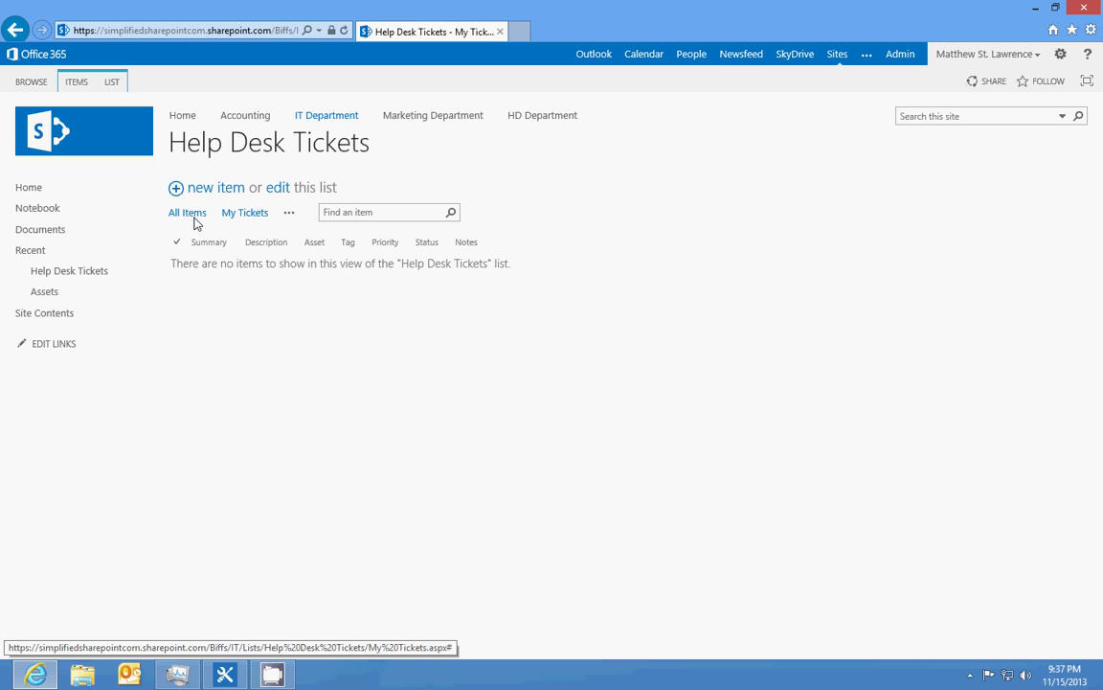
Copy the My Tickets view's link and open the IT Department home page for editing
right_click(245, 218)
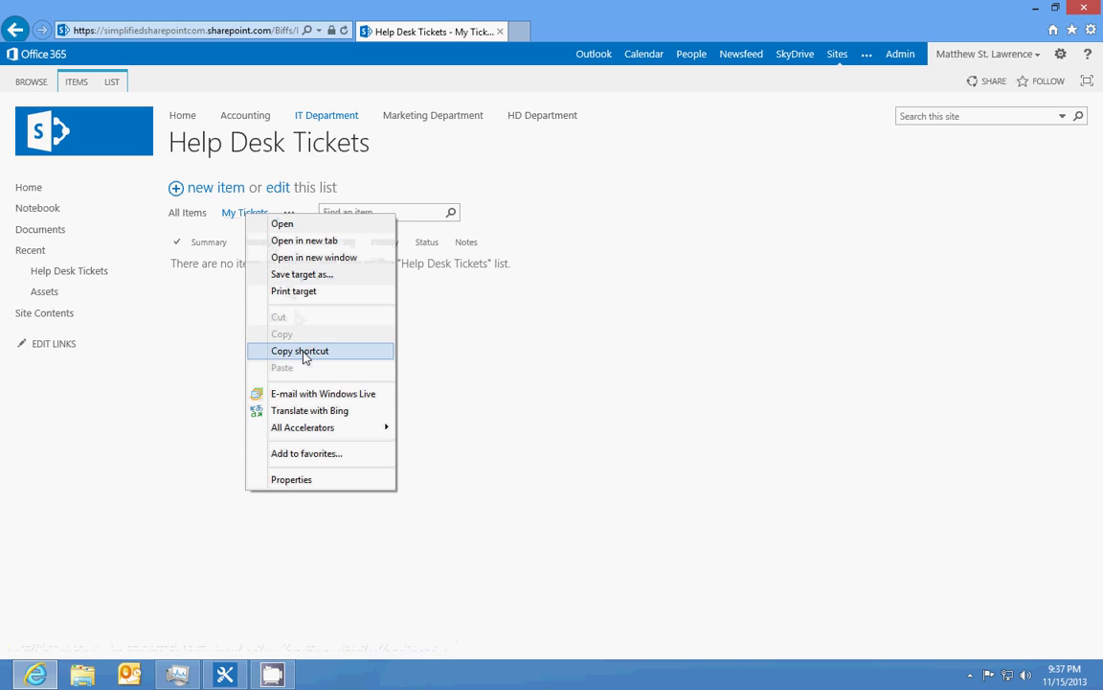
click(271, 350)
click(324, 115)
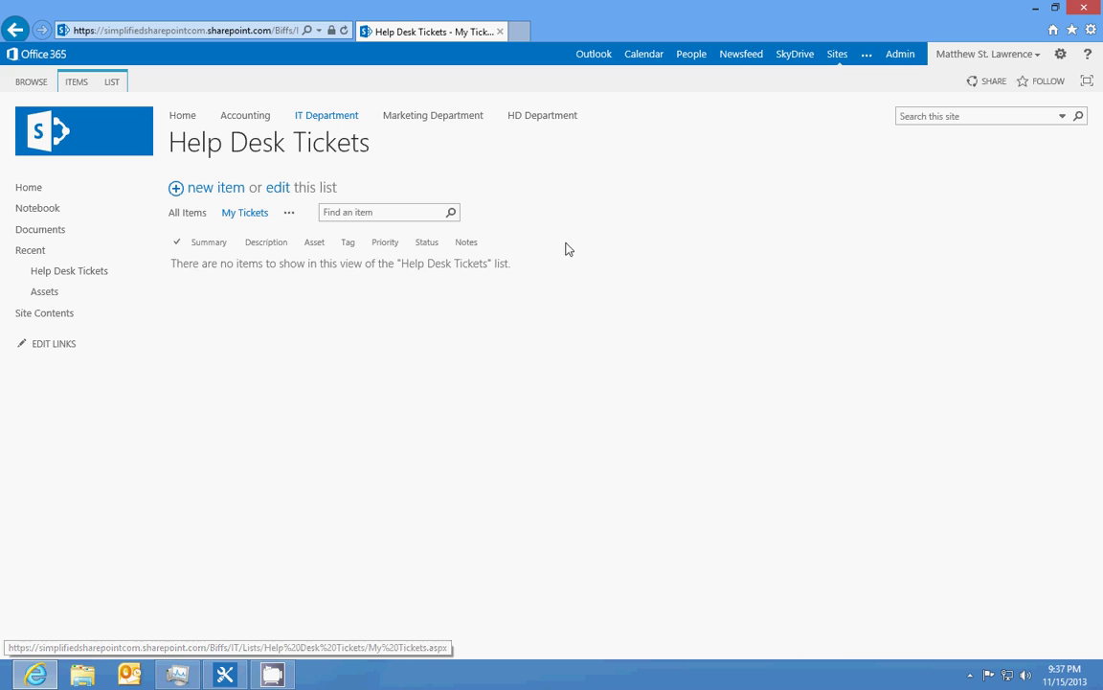
click(75, 81)
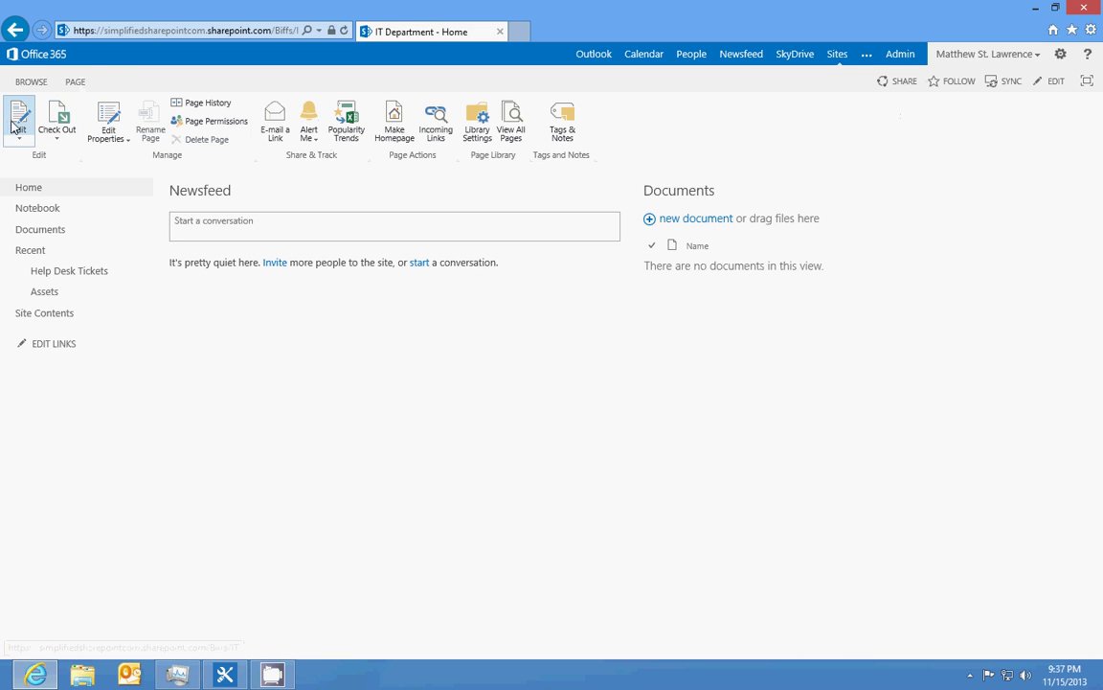
click(19, 120)
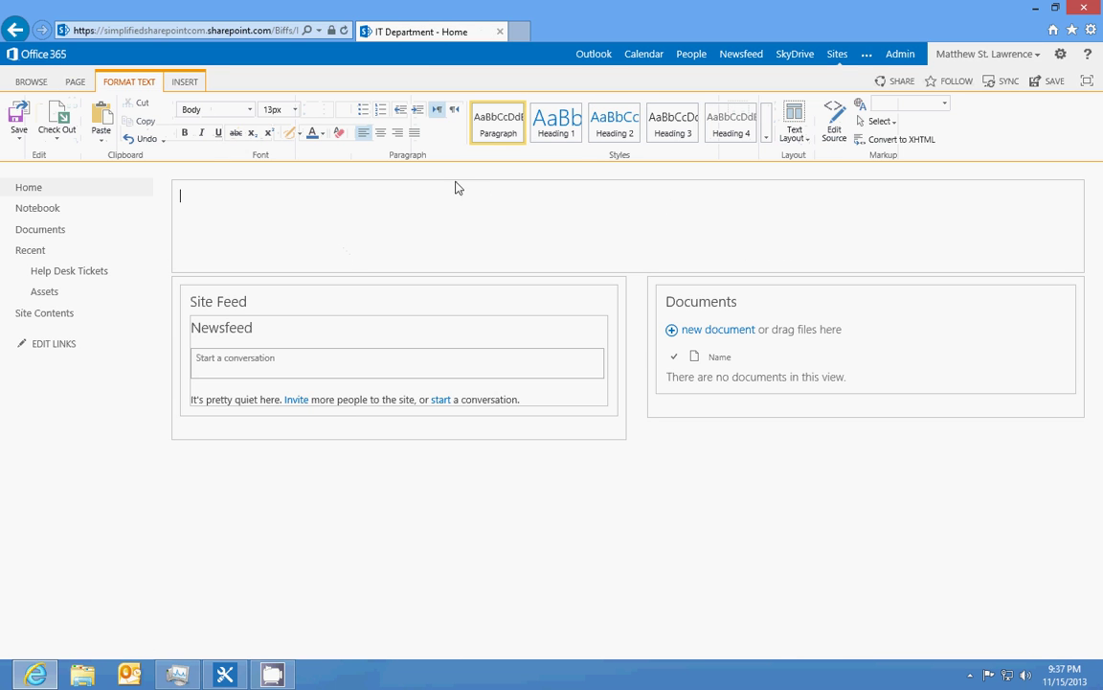
Add the text "SUBMIT A TICKET" in the Heading 1 style to the empty area above the Site Feed
click(545, 136)
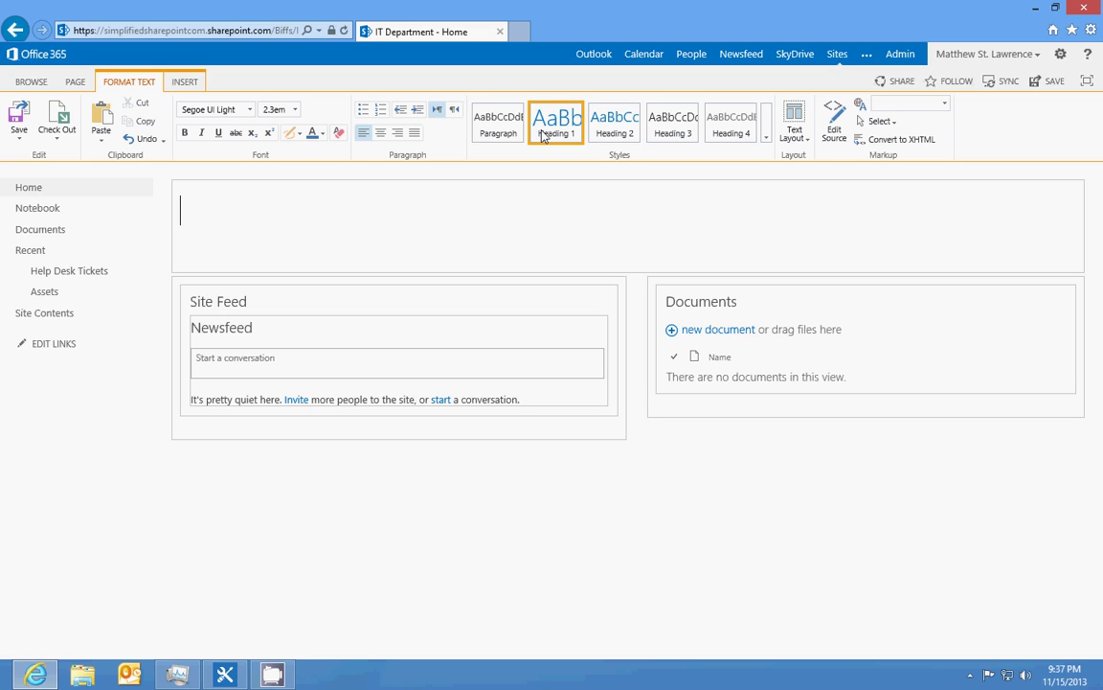
text(SUBMIT A TICKET)
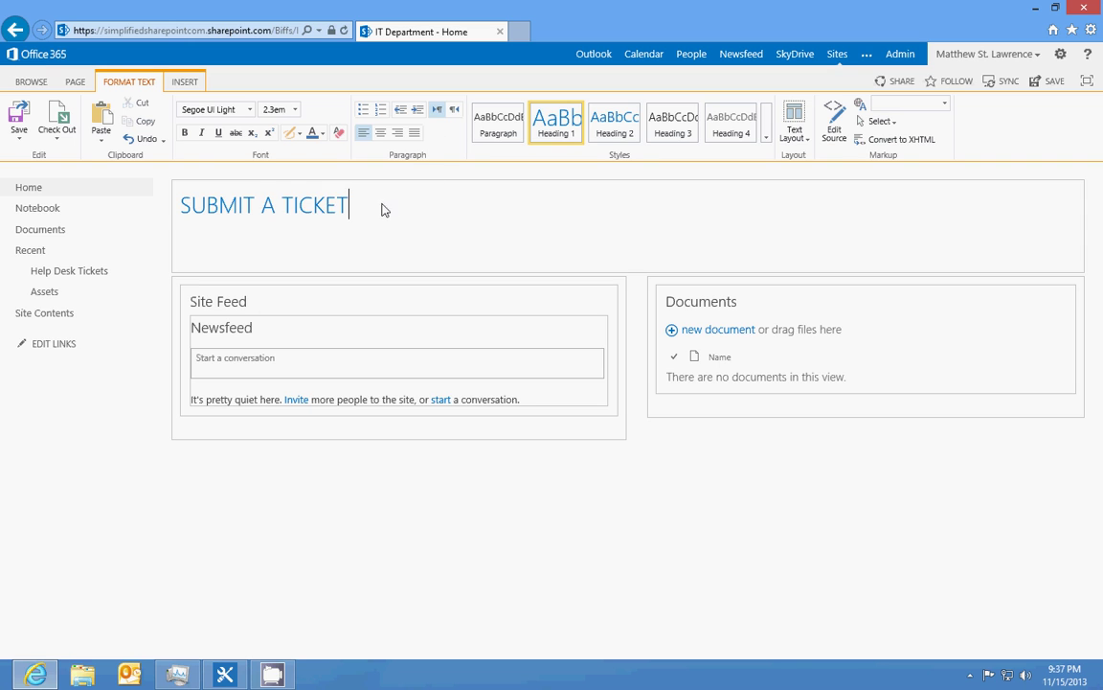
Hyperlink the SUBMIT A TICKET heading to the copied My Tickets view address and save the home page
drag(382, 207, 5, 203)
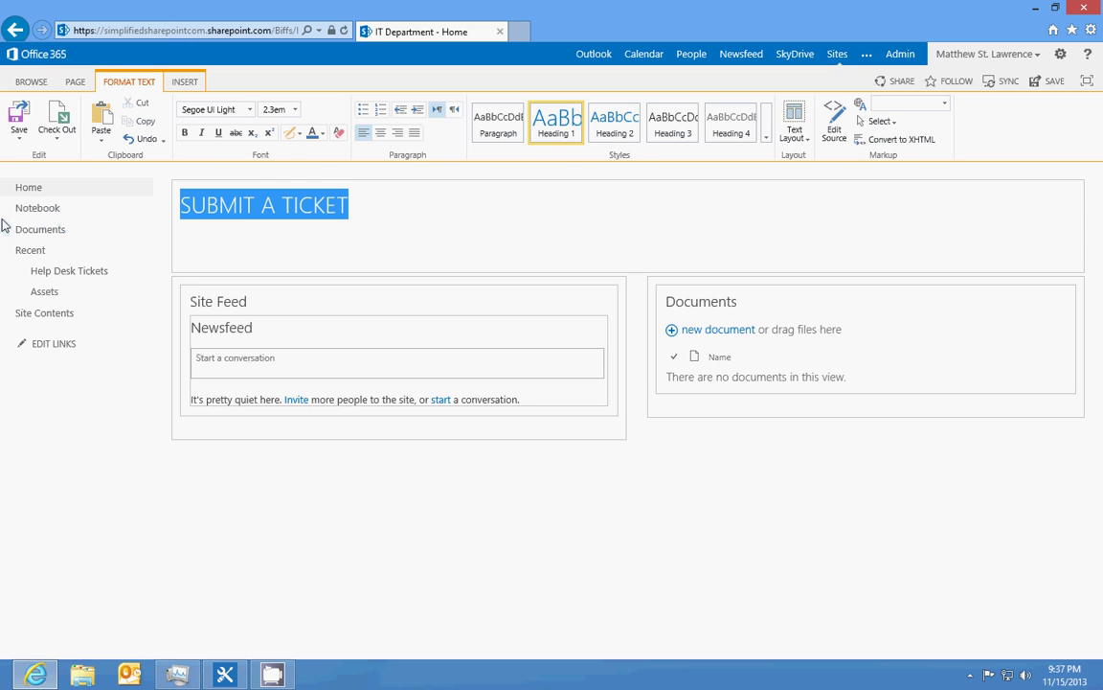
click(201, 82)
click(139, 132)
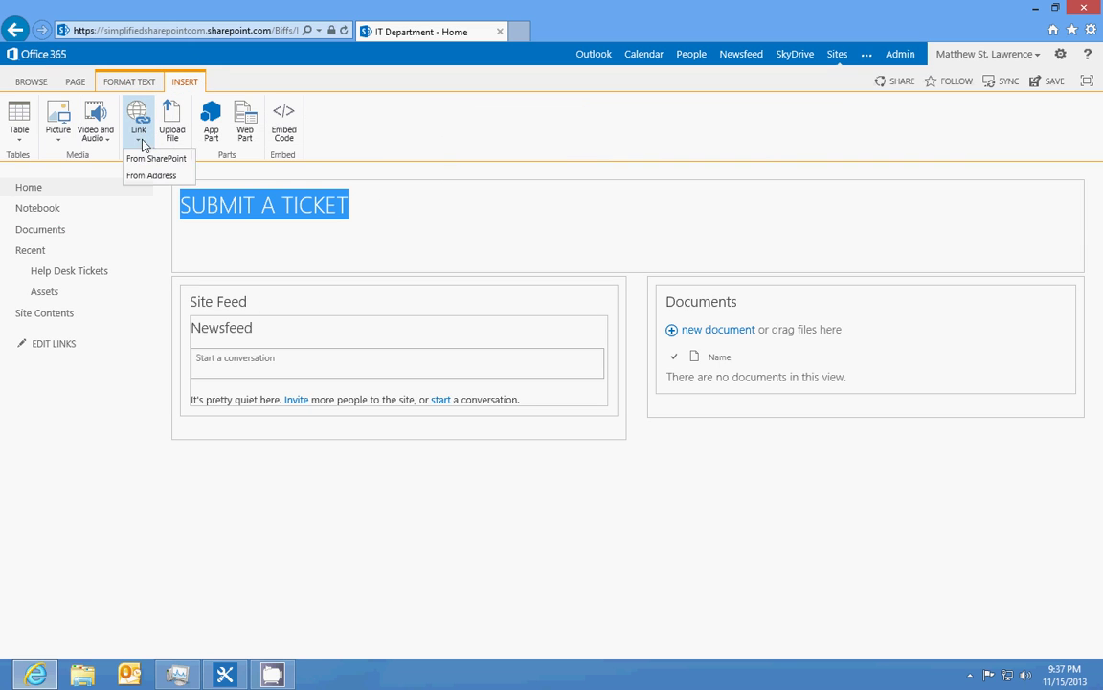
click(150, 174)
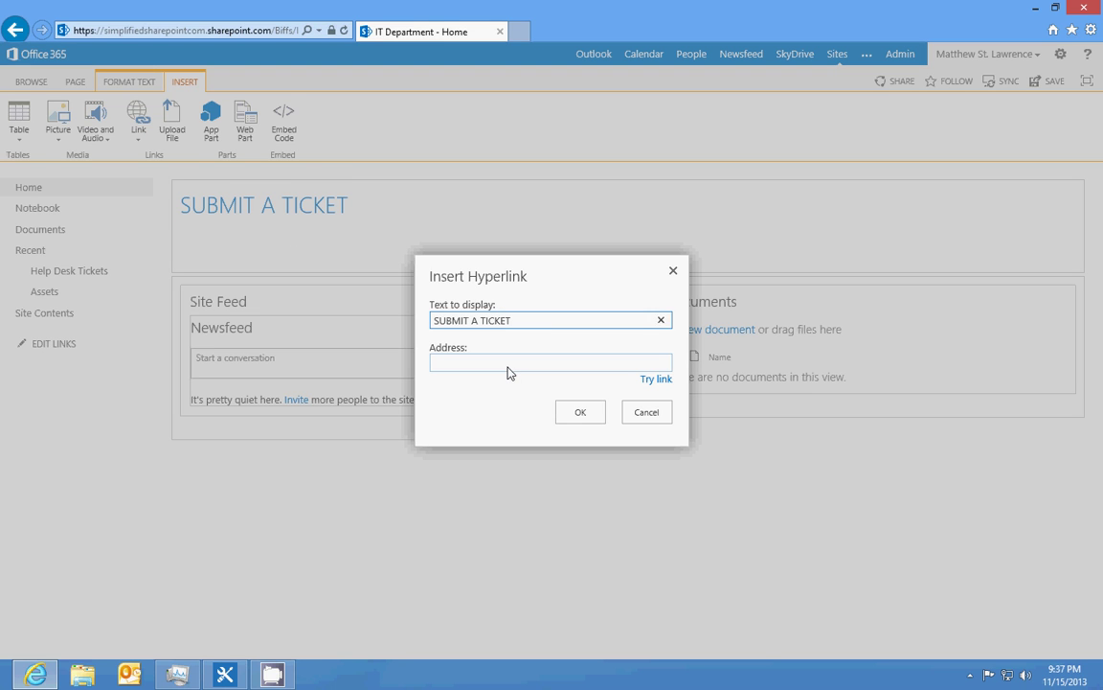
right_click(510, 369)
click(546, 435)
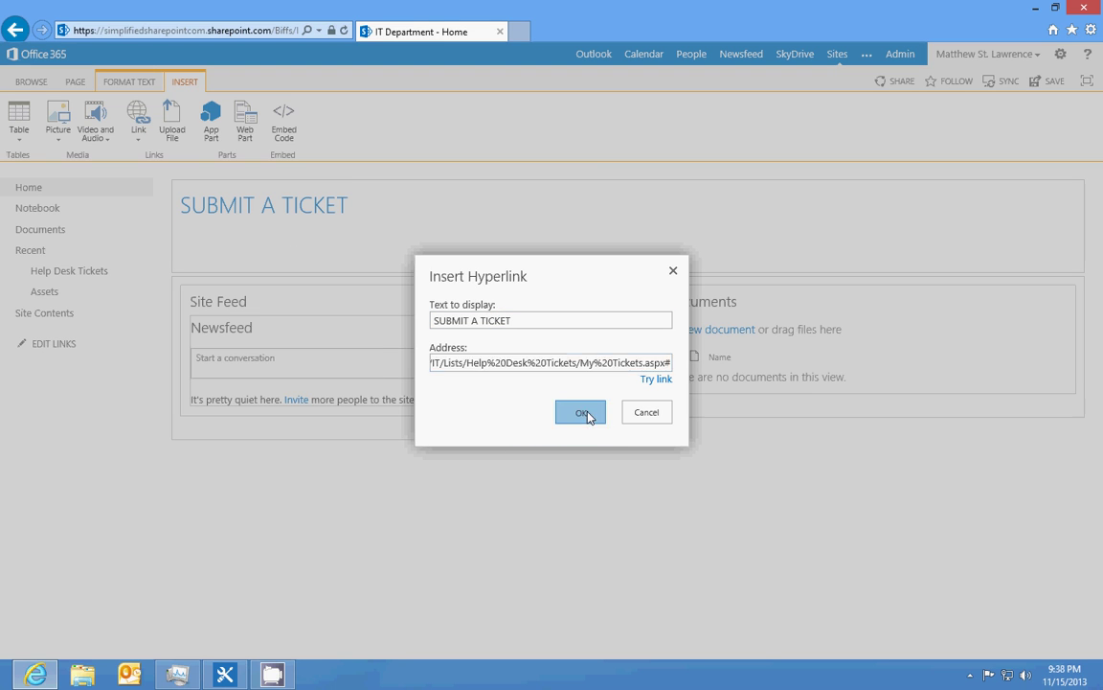
click(587, 412)
click(75, 82)
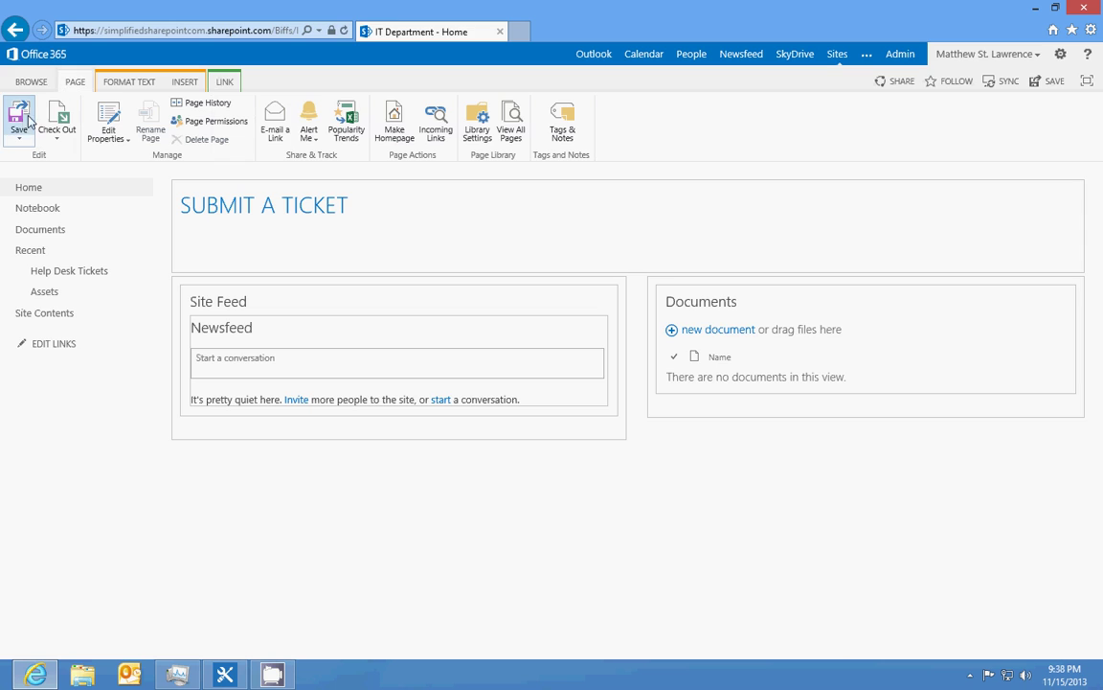
click(17, 117)
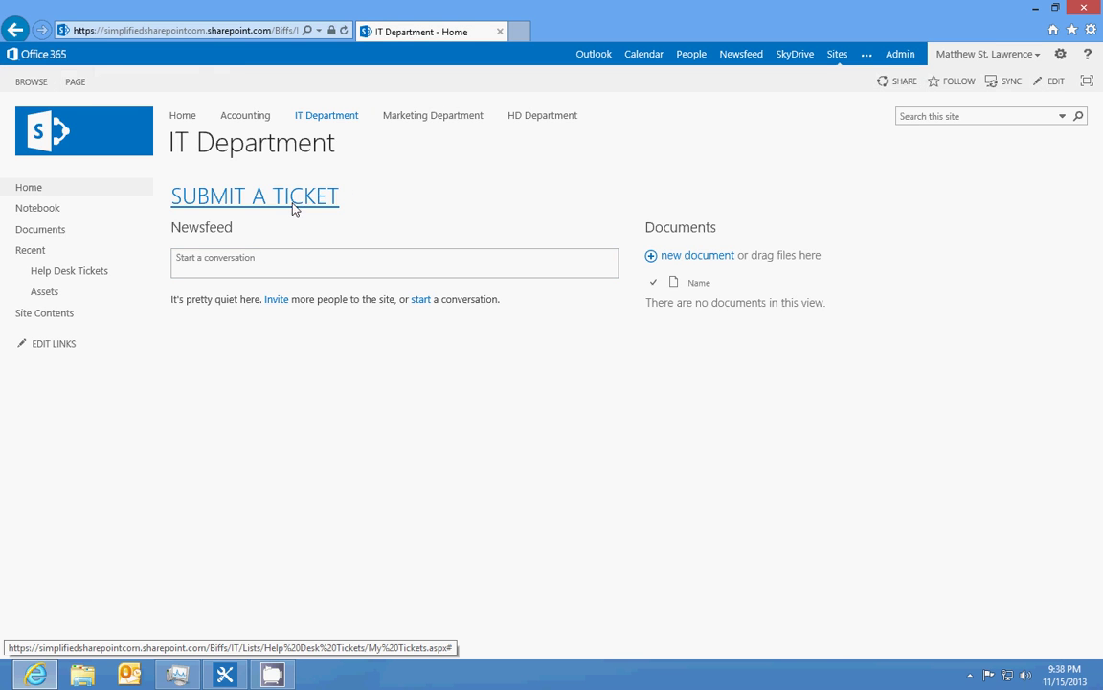
Follow the SUBMIT A TICKET link and switch the ticket list to the All Items view
click(292, 203)
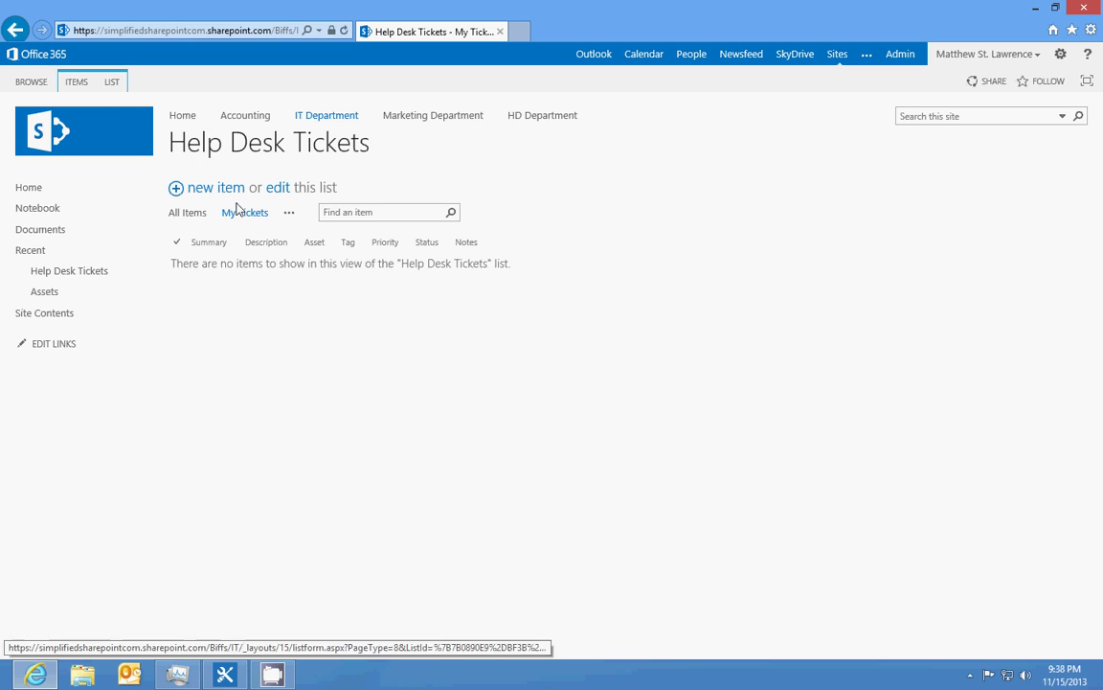
click(196, 213)
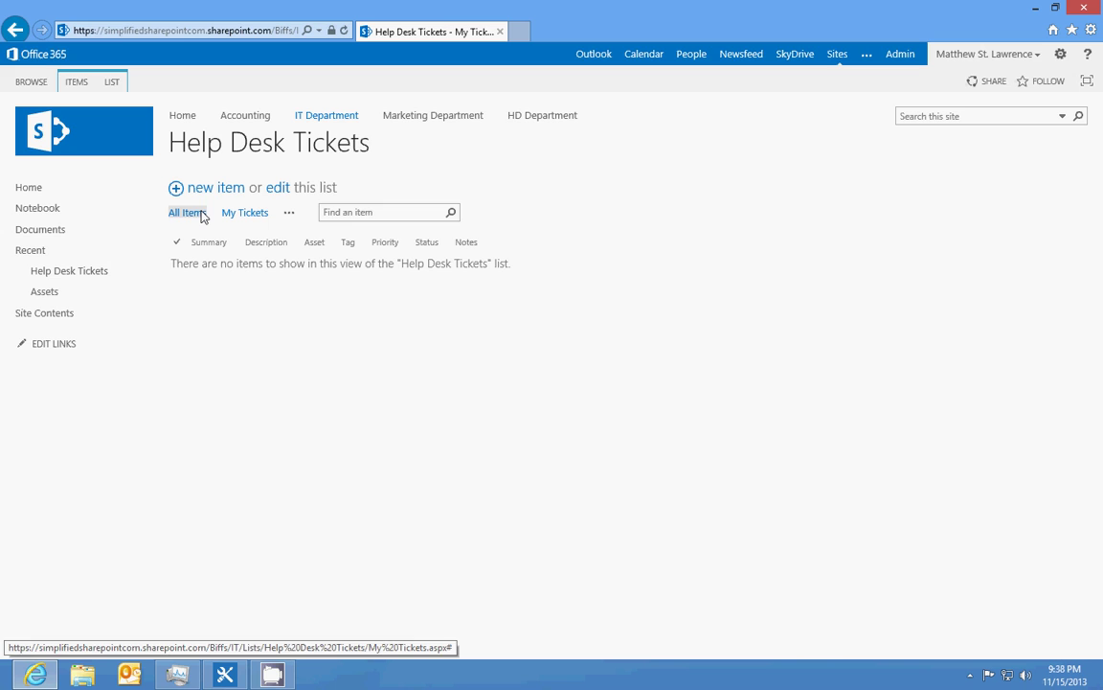
click(289, 212)
click(316, 232)
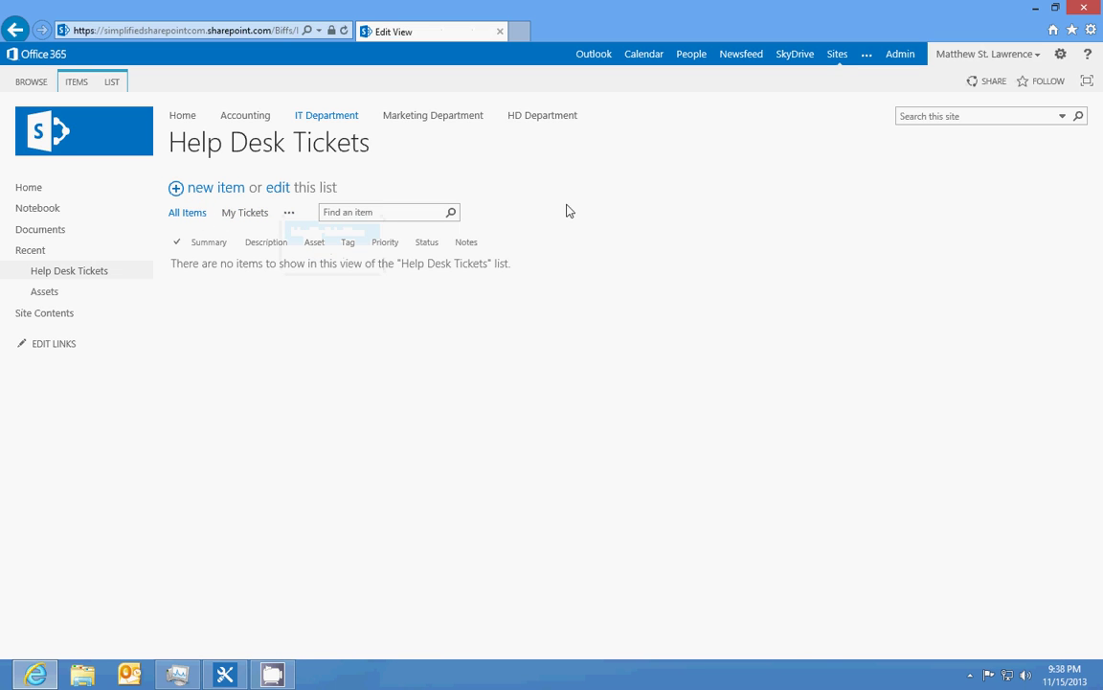
click(1035, 193)
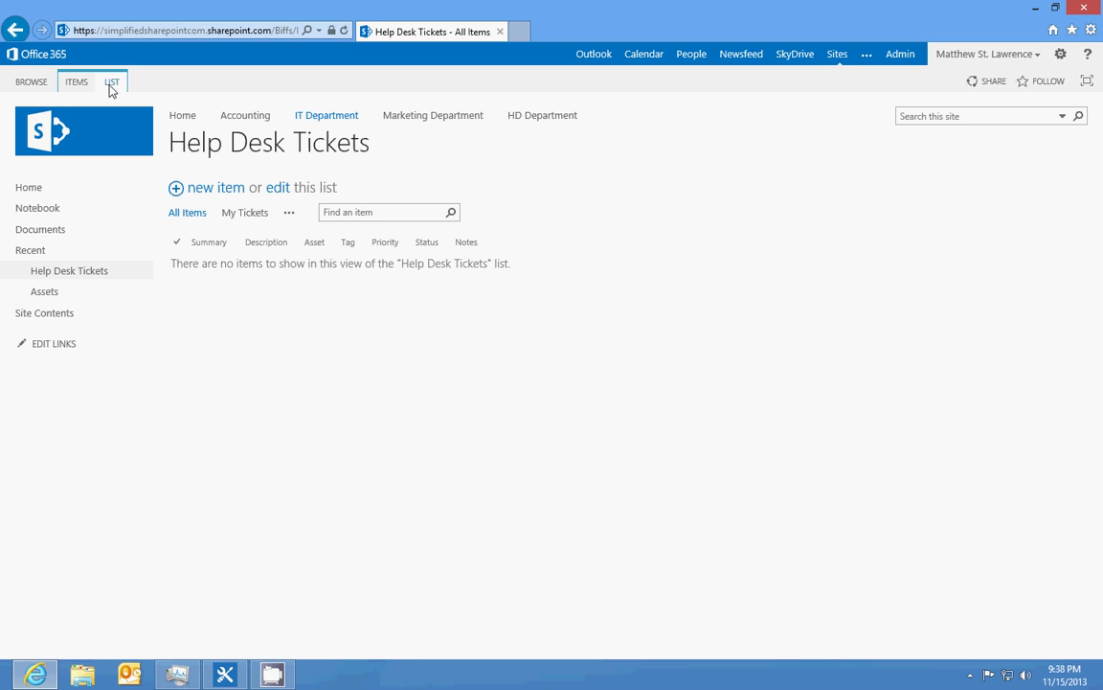
In the list's advanced settings, restrict read access and create and edit access to items created by the user, and save
click(111, 83)
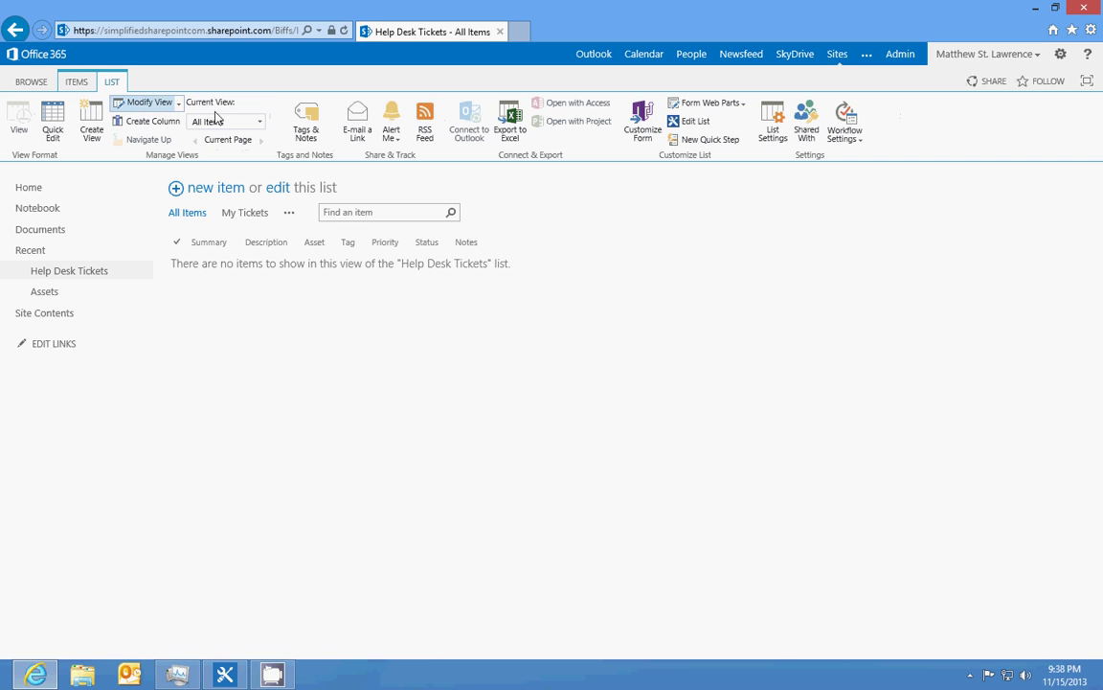
click(771, 124)
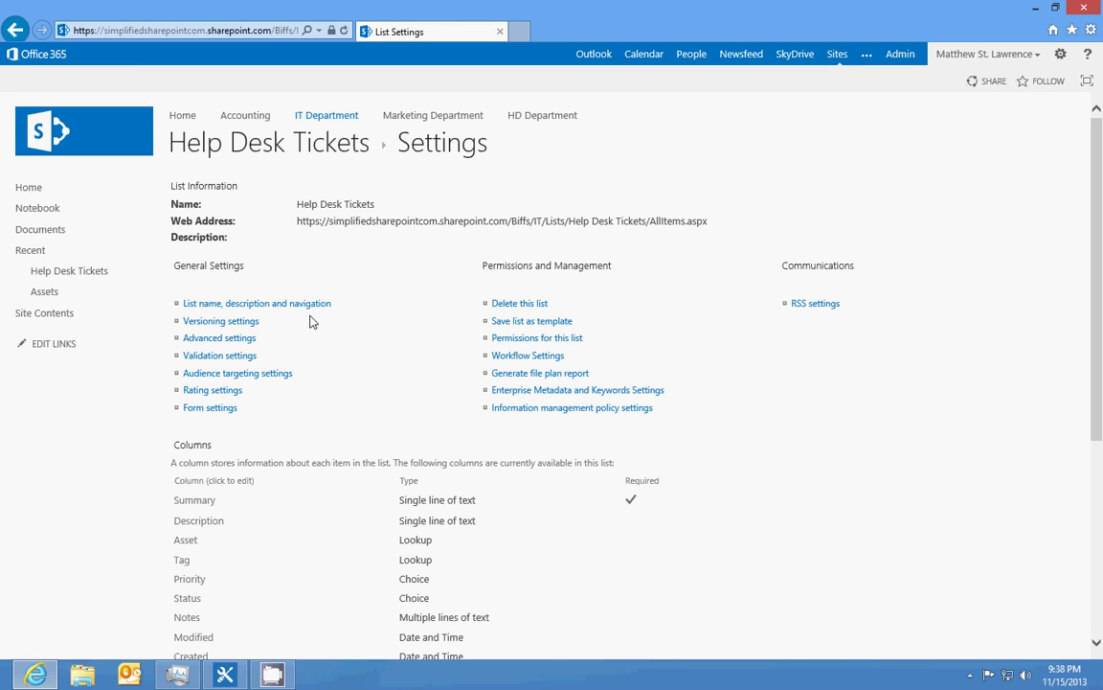
click(251, 342)
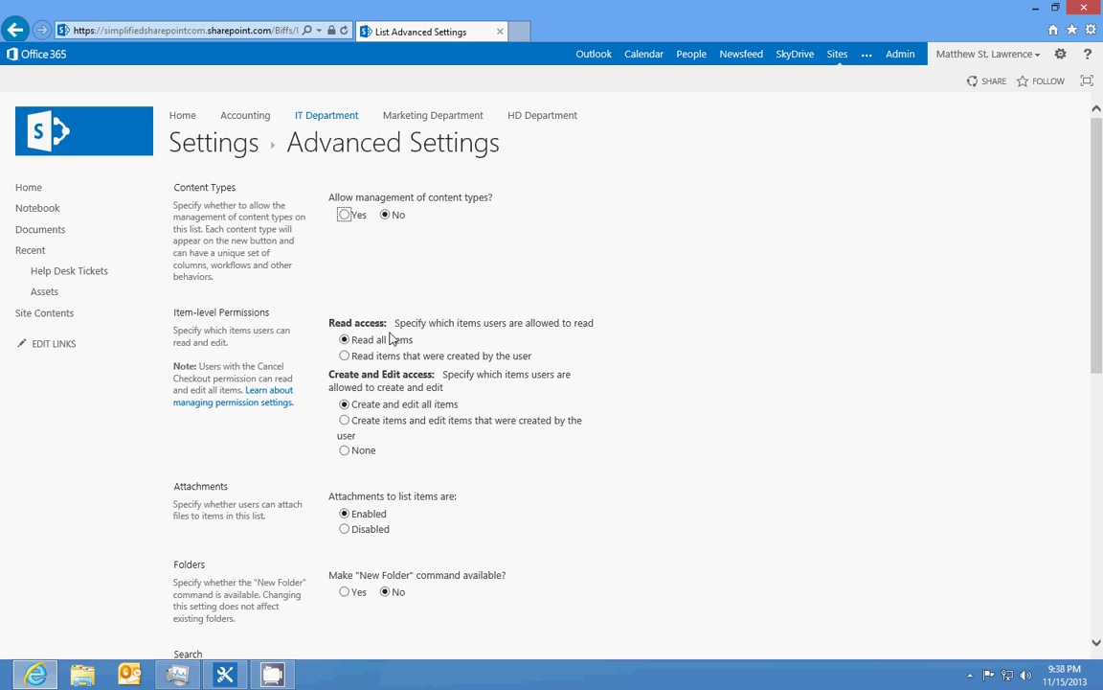
click(344, 356)
click(347, 424)
scroll(692, 371, down, 10)
click(524, 591)
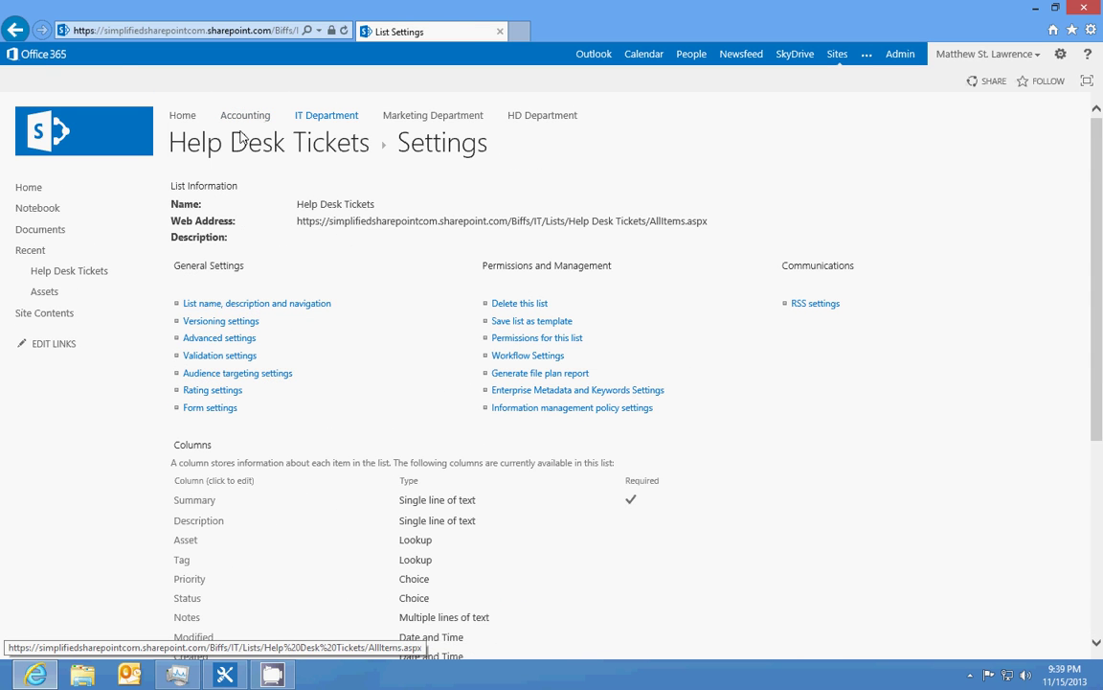
Open the All Items view of Help Desk Tickets for editing and group its items first by Status
click(245, 142)
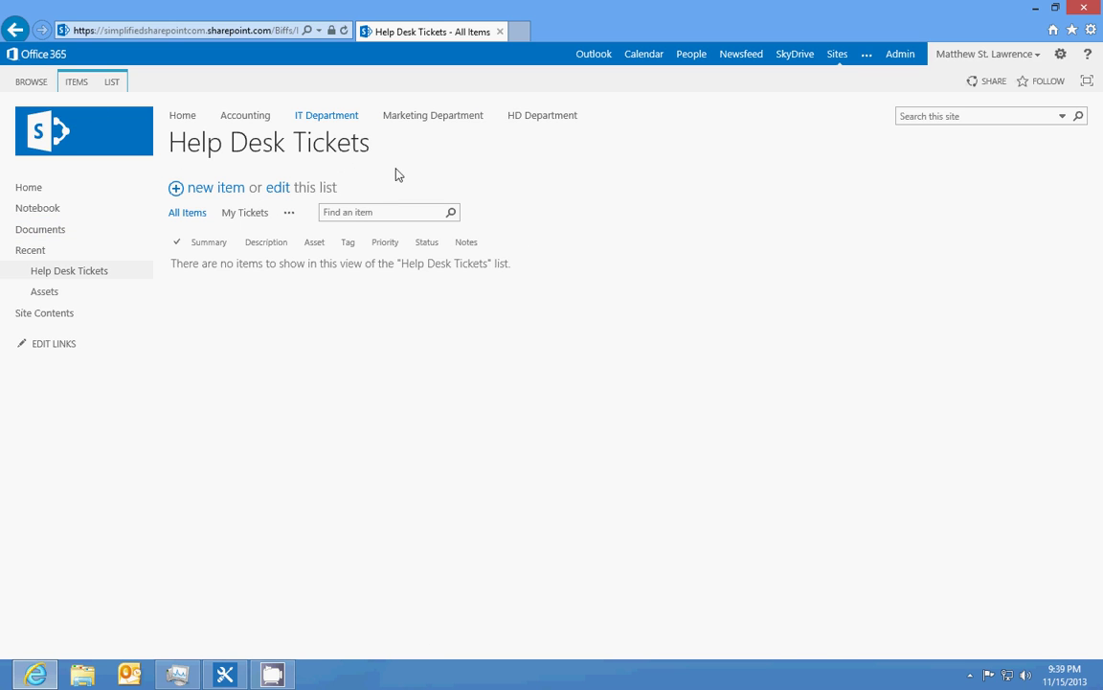
click(290, 214)
click(343, 239)
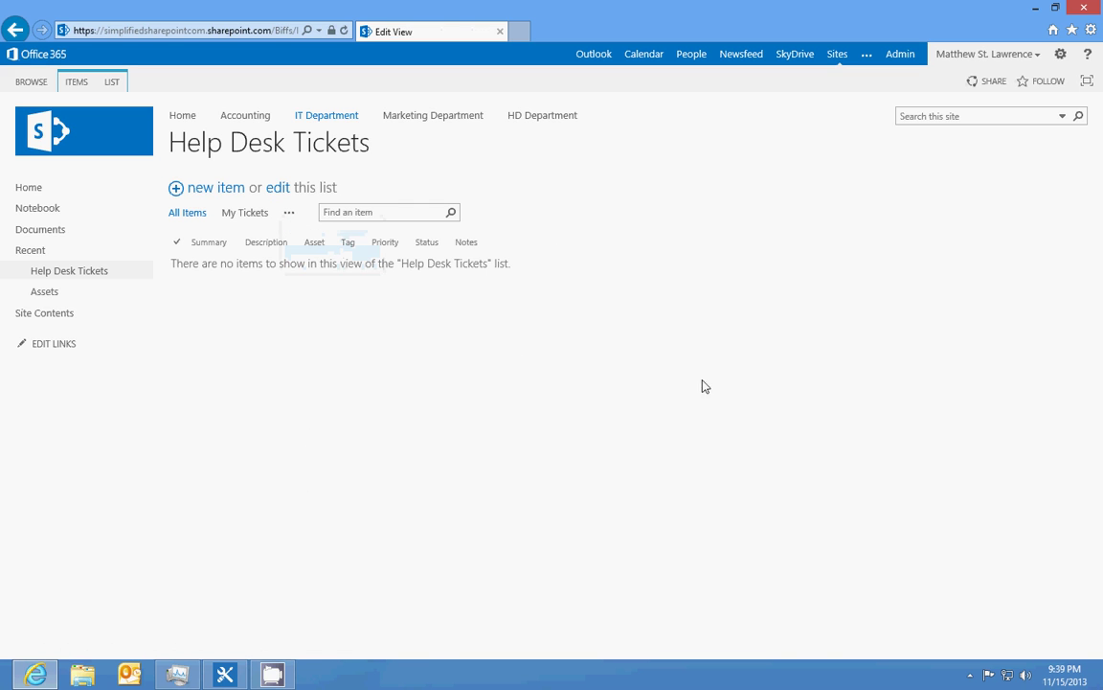
scroll(673, 418, down, 15)
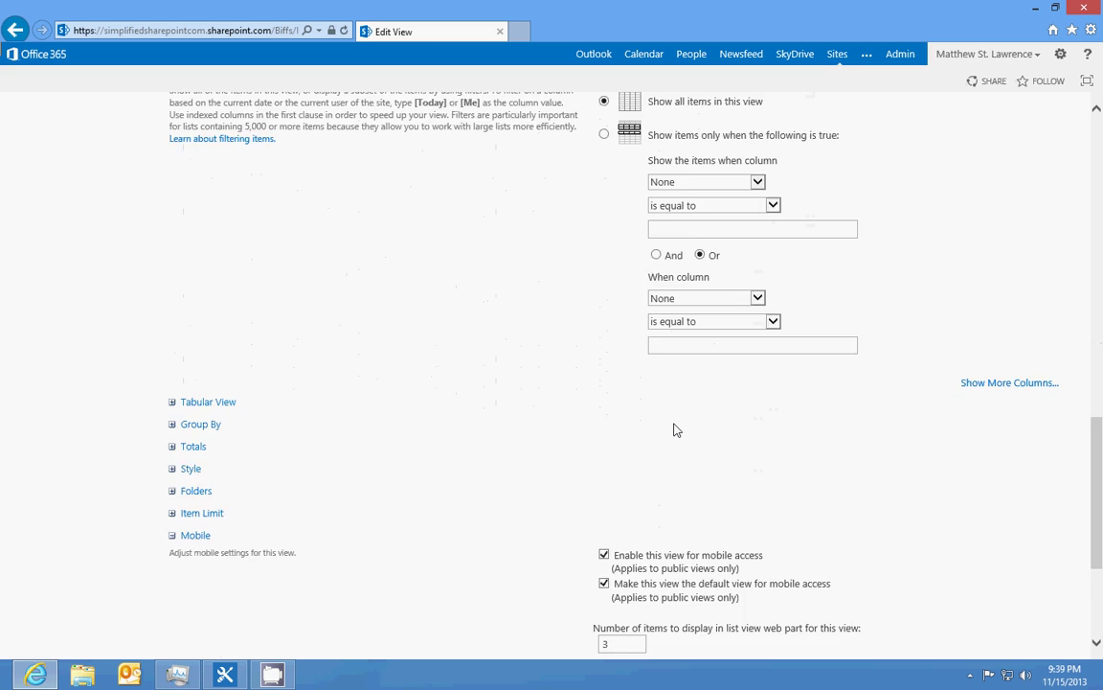
scroll(674, 428, up, 2)
scroll(675, 427, up, 2)
scroll(675, 427, down, 4)
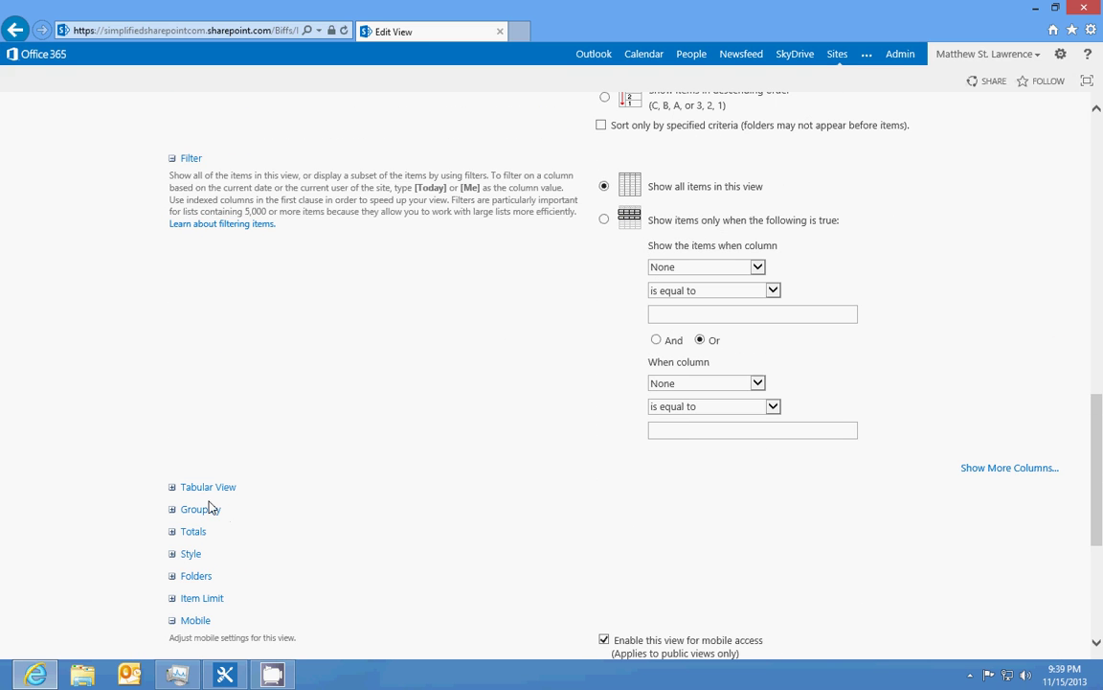
click(199, 509)
scroll(616, 446, down, 4)
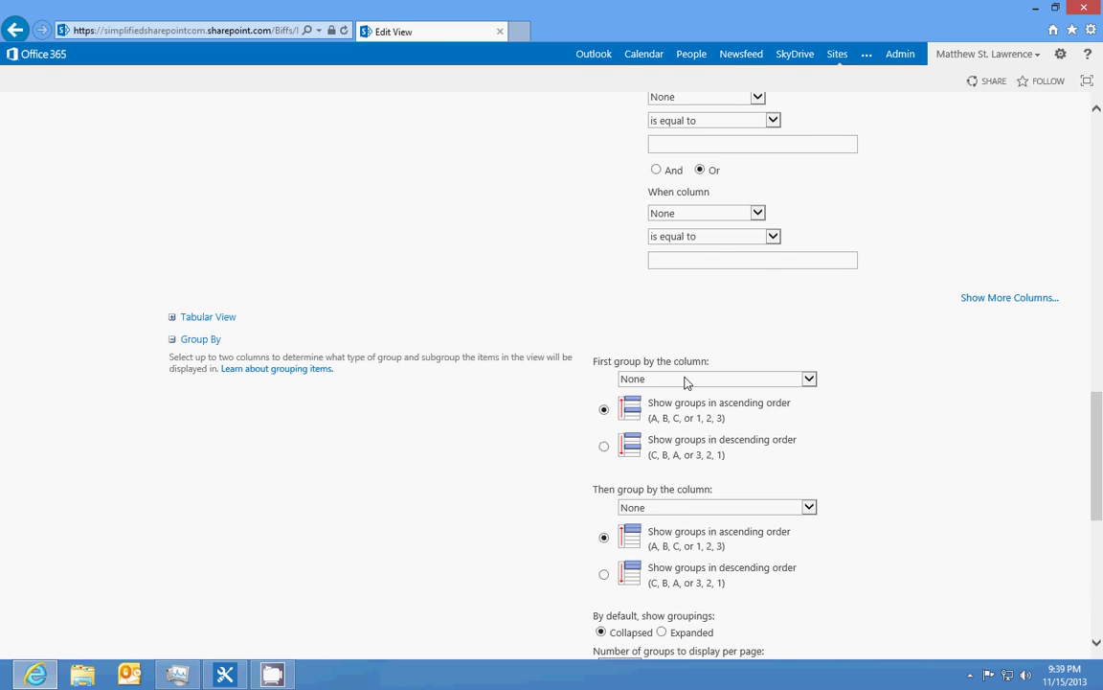
click(685, 380)
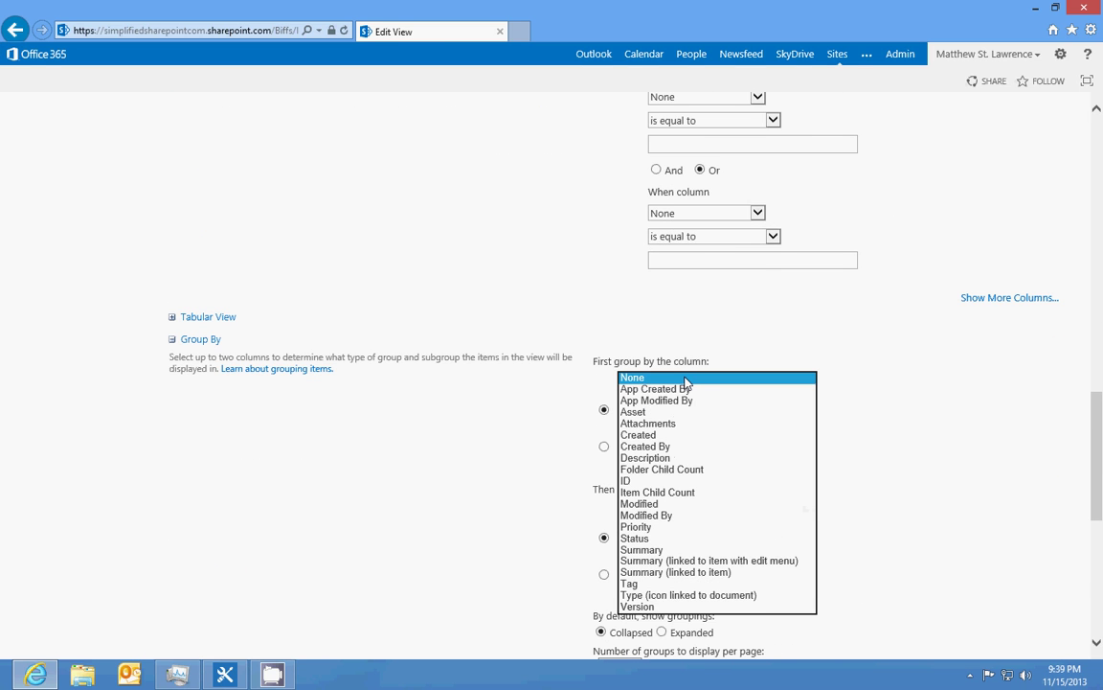
click(709, 539)
scroll(860, 471, down, 2)
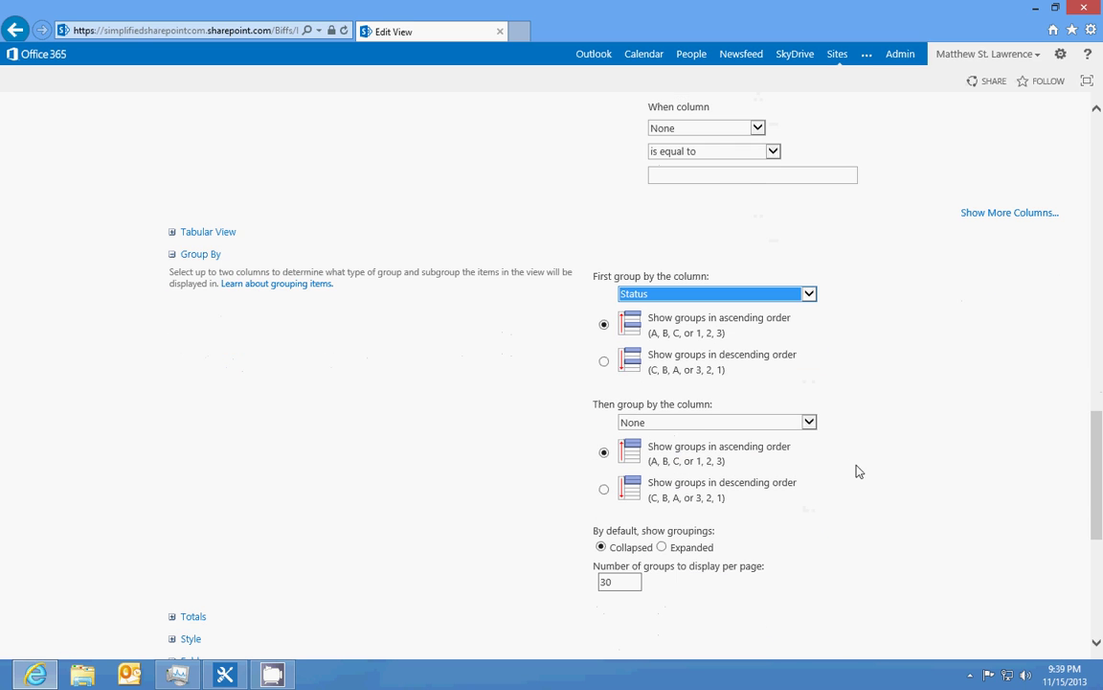
Add Created By as the second grouping column and save the All Items view
click(647, 421)
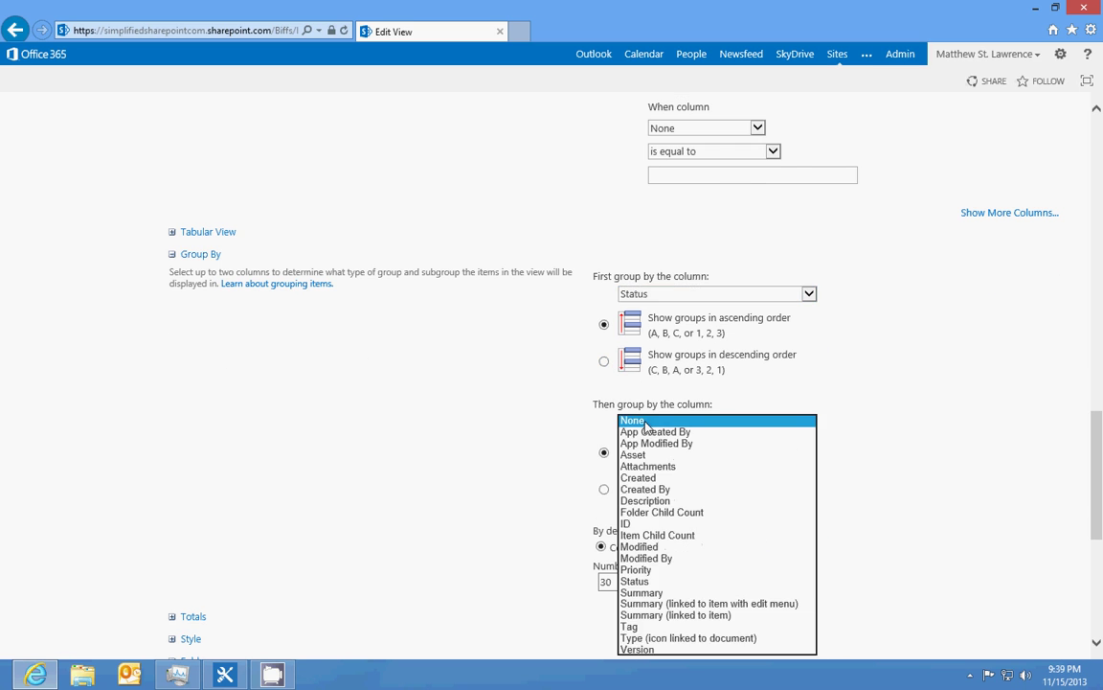
click(681, 496)
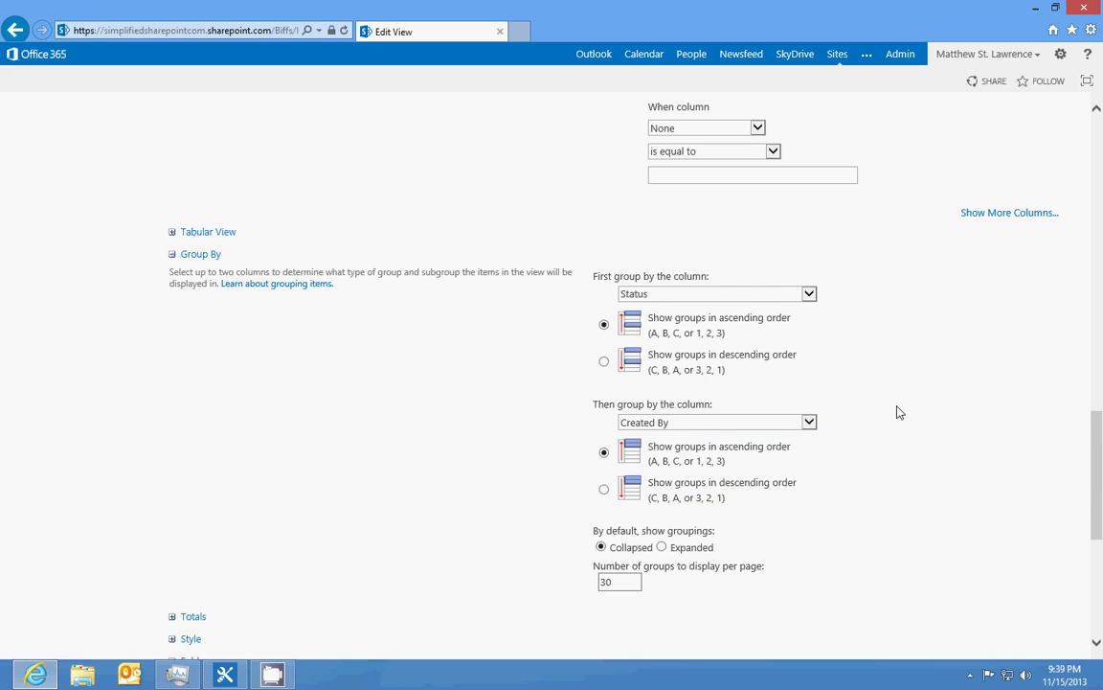
scroll(899, 412, down, 10)
click(975, 573)
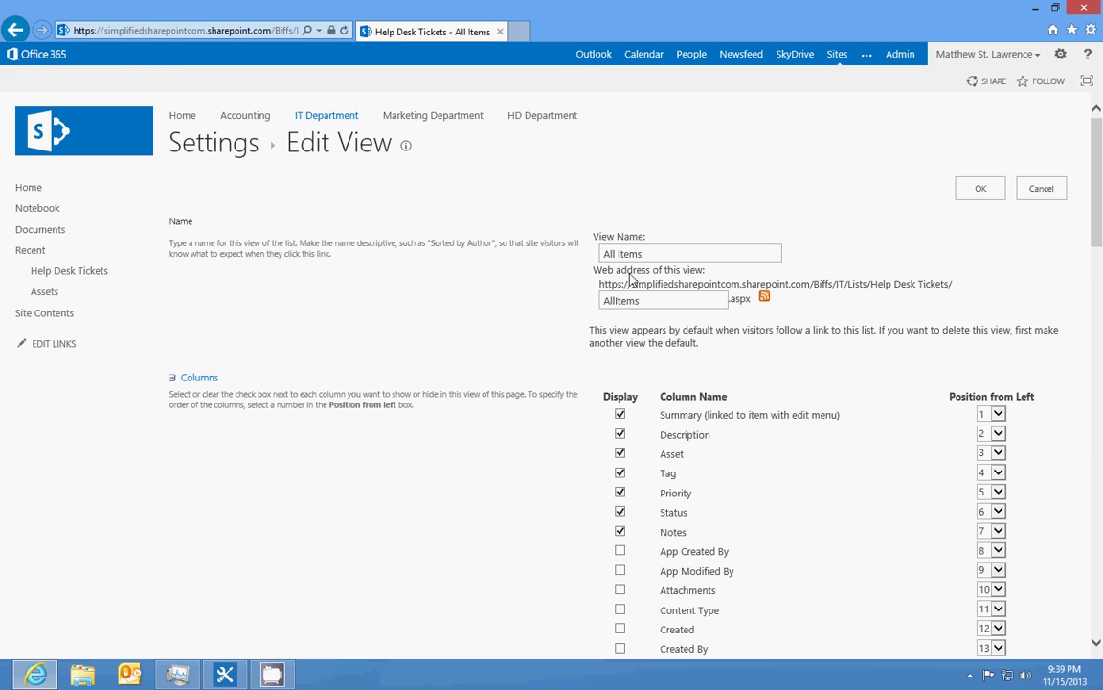
Create a ticket with summary and description "Test", a staff member's PC as the asset and status Open, and save it
click(203, 190)
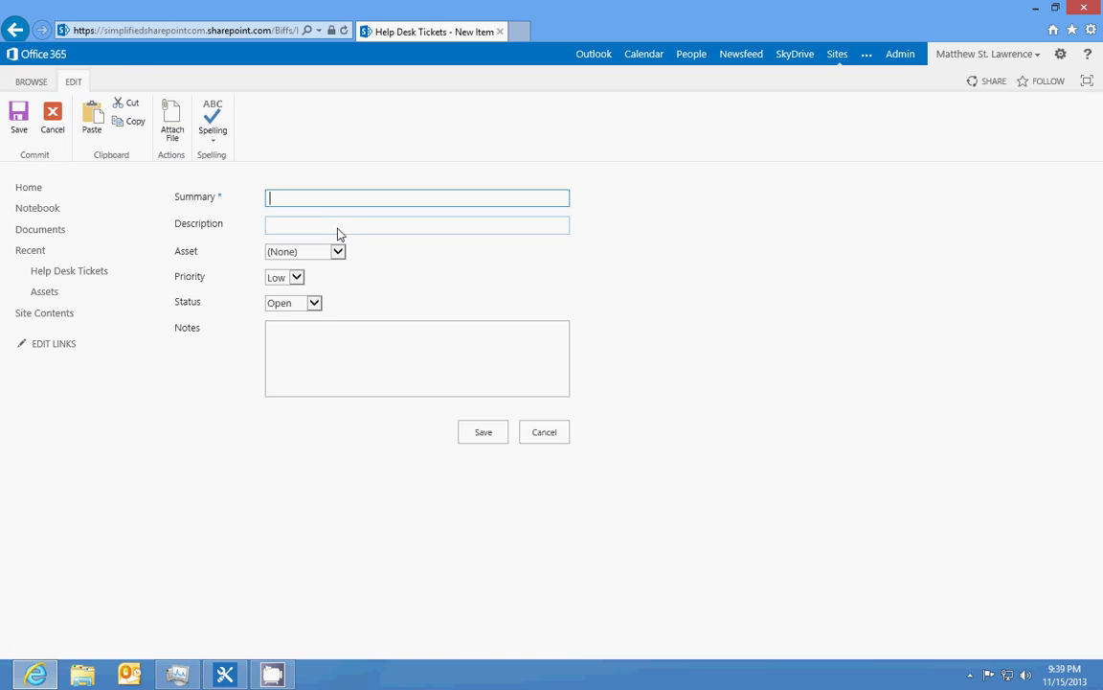
text(Test)
key(Tab)
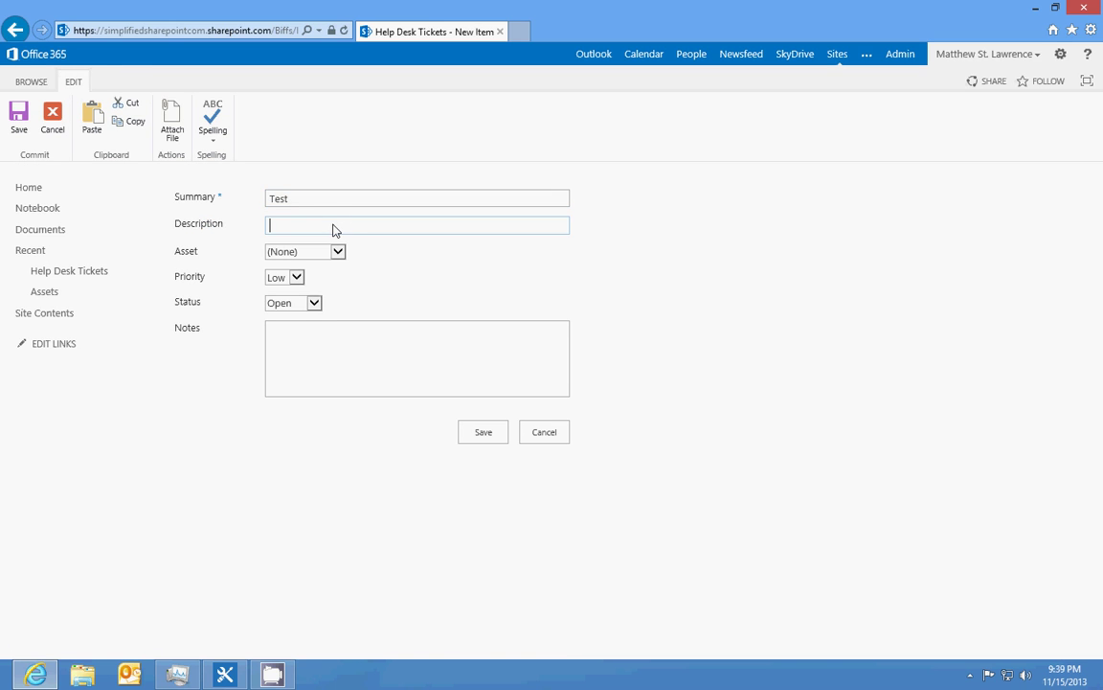
text(Test)
key(Tab)
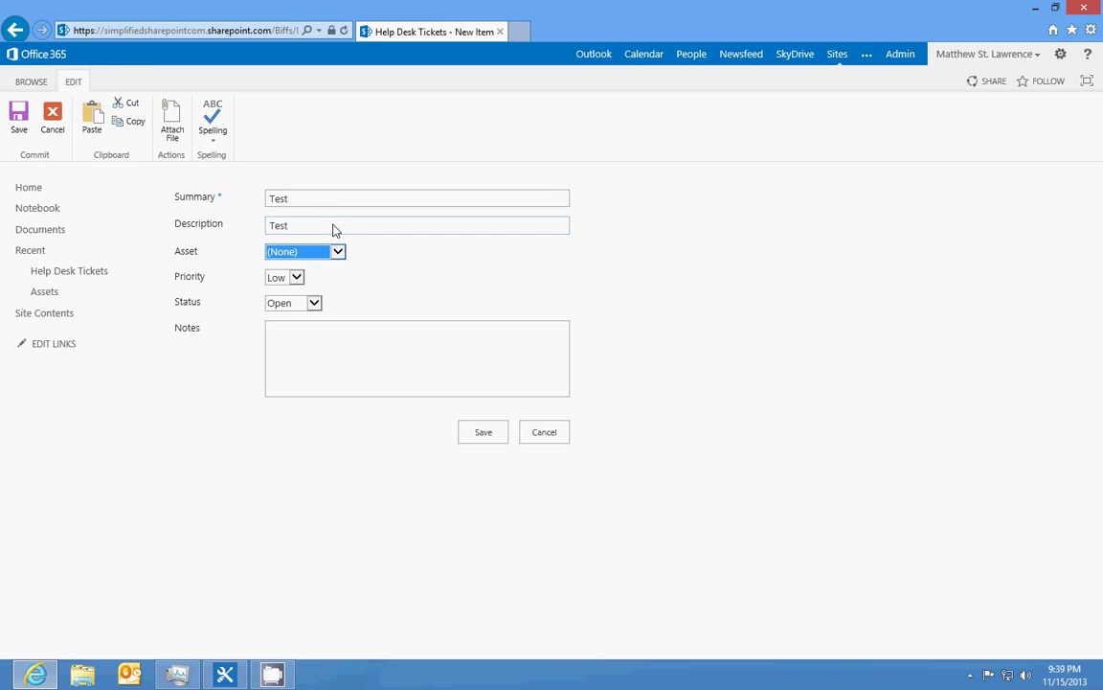
click(331, 251)
click(321, 274)
click(300, 304)
click(288, 305)
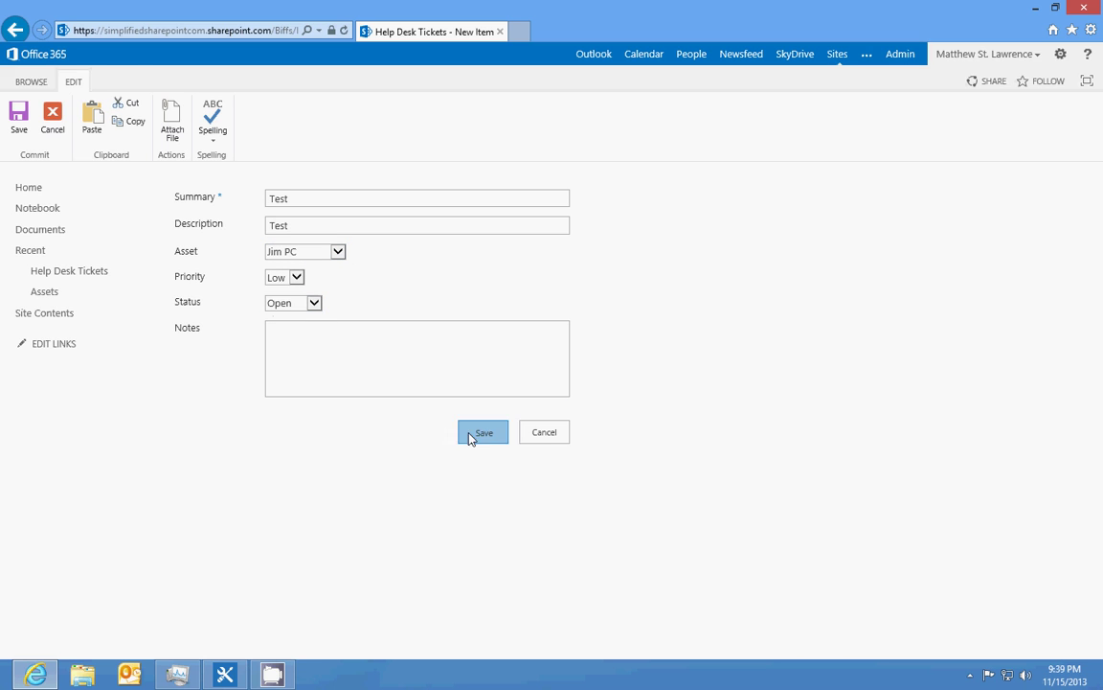
click(469, 433)
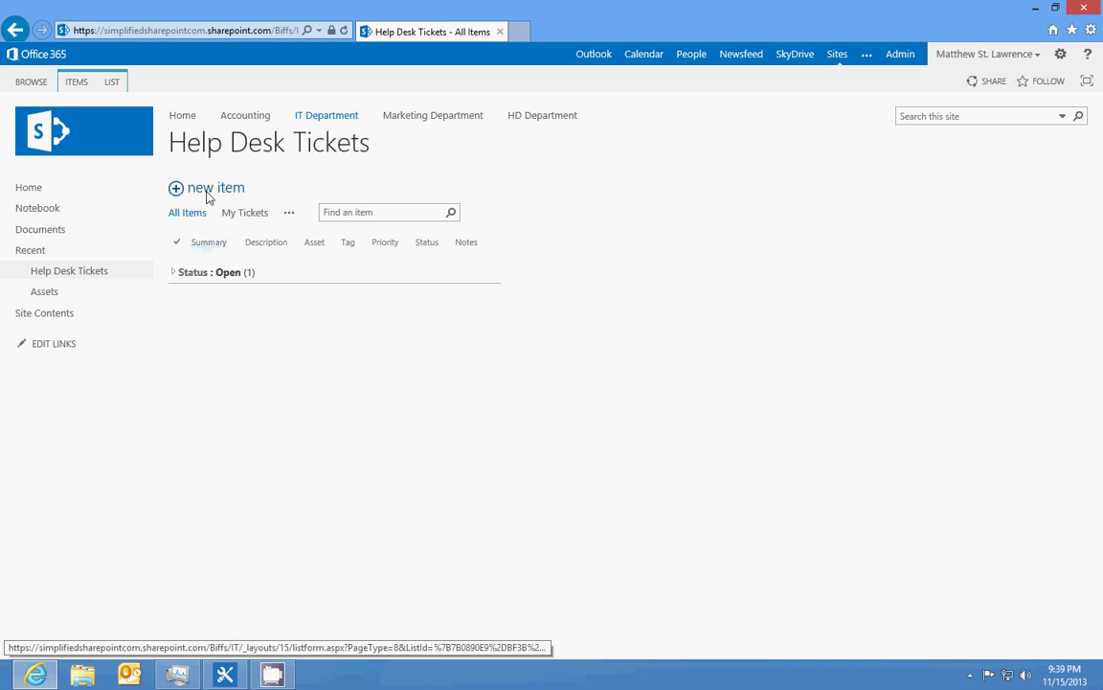
Create a ticket with summary "Test 2", description "test 2", asset Conference PJ, priority Med and status On-Hold, and save it
click(206, 191)
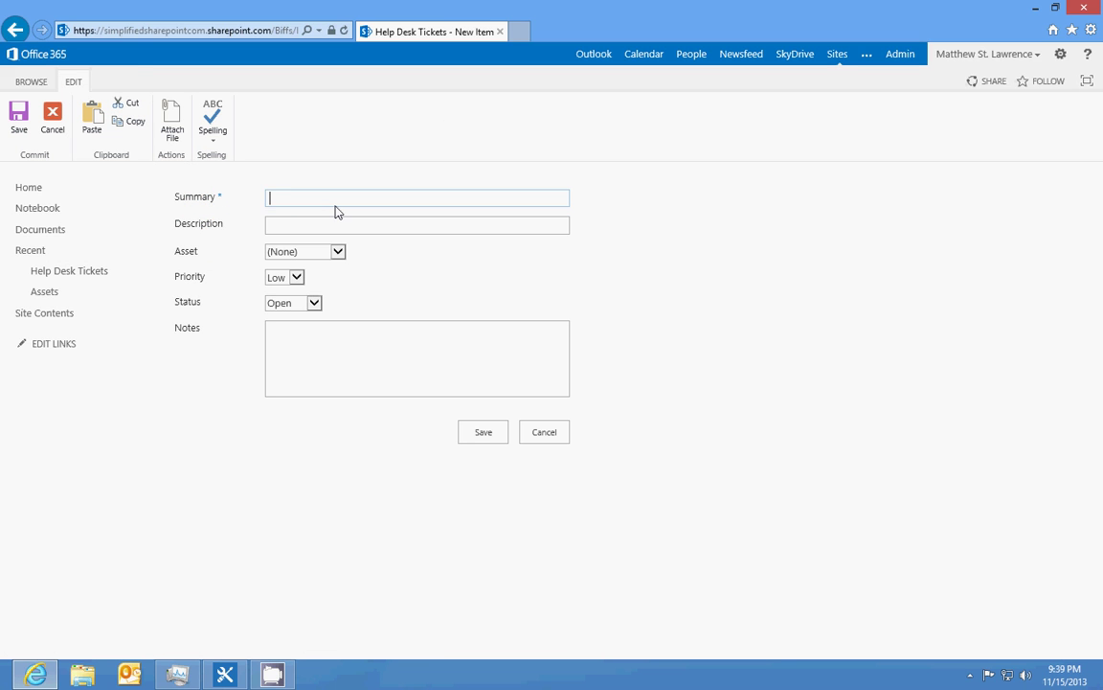
text(Test 2)
key(Tab)
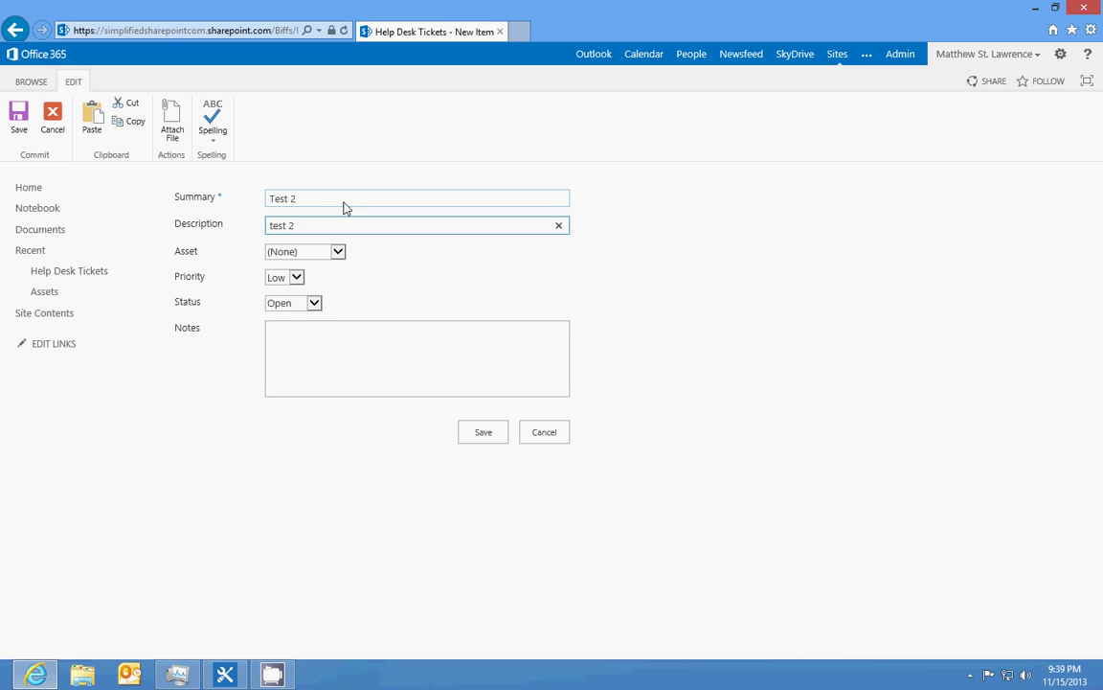
click(321, 251)
click(299, 262)
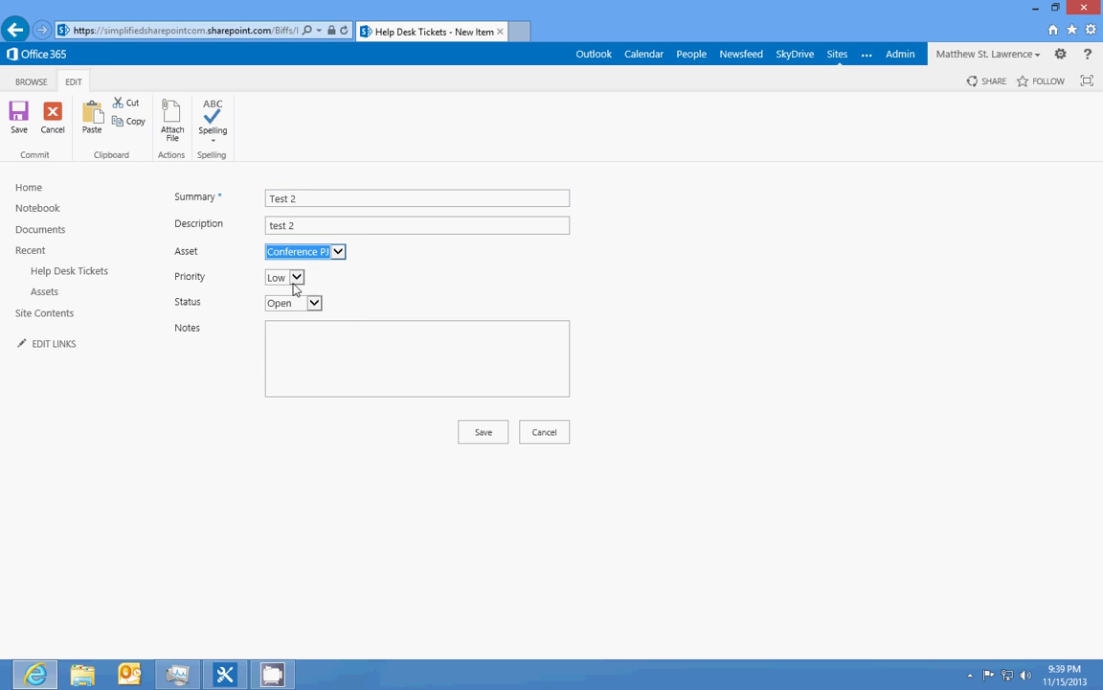
click(294, 277)
click(287, 291)
click(298, 305)
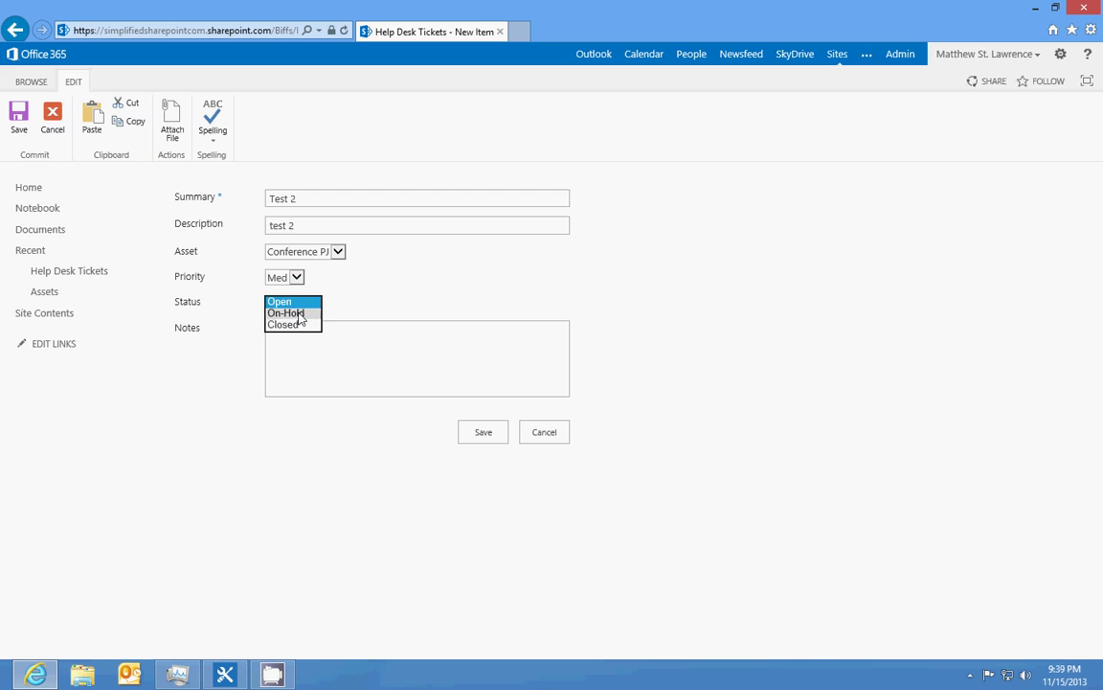
click(299, 317)
click(464, 437)
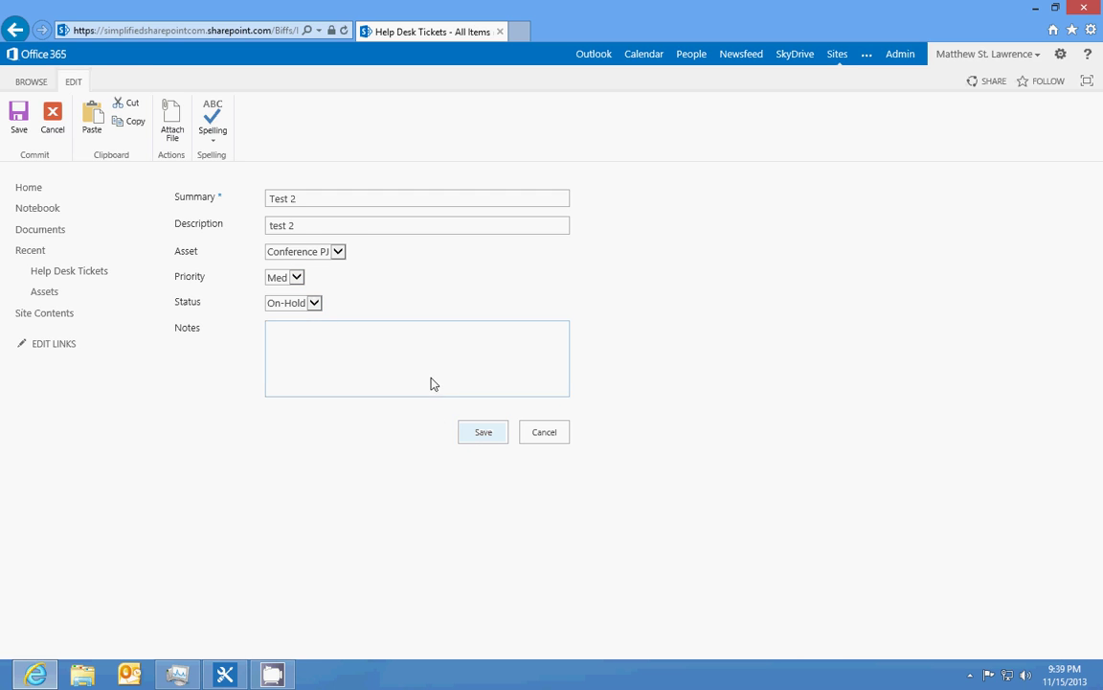
Expand the On-Hold status group and its creator subgroup to inspect the ticket, and collapse both again
click(173, 273)
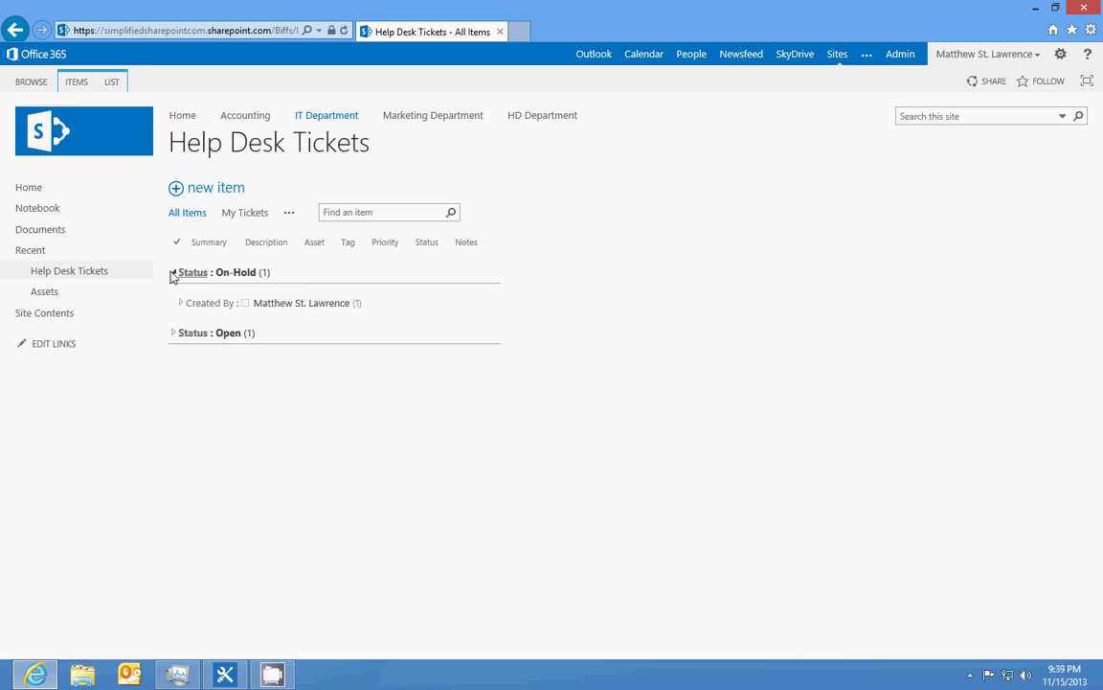
click(180, 304)
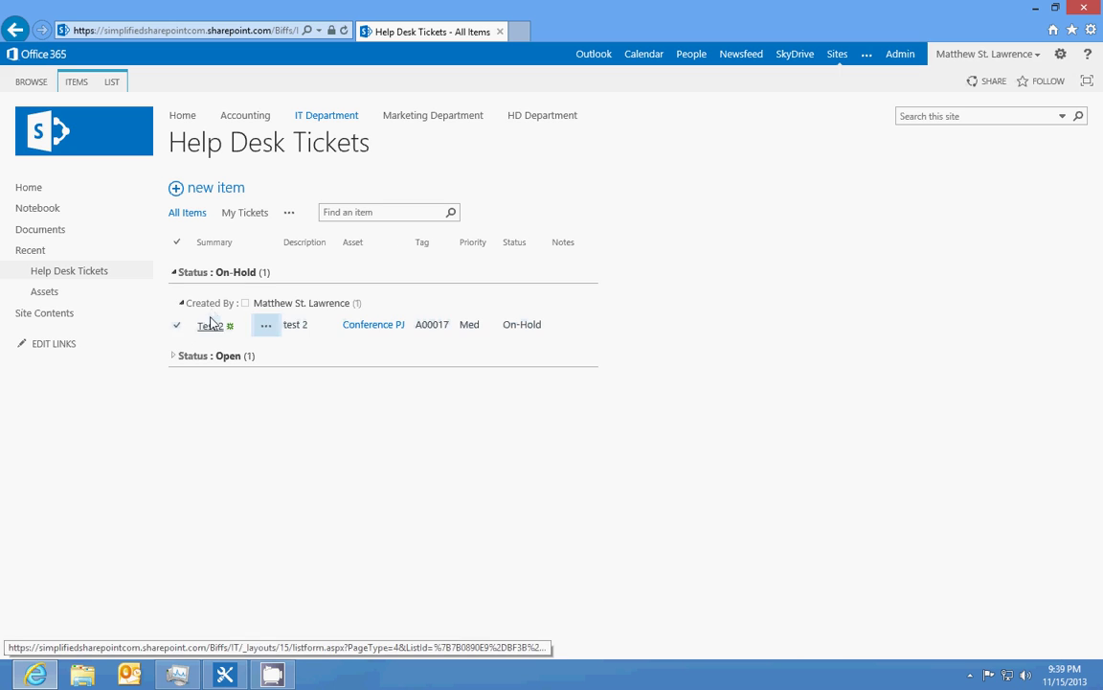
click(181, 303)
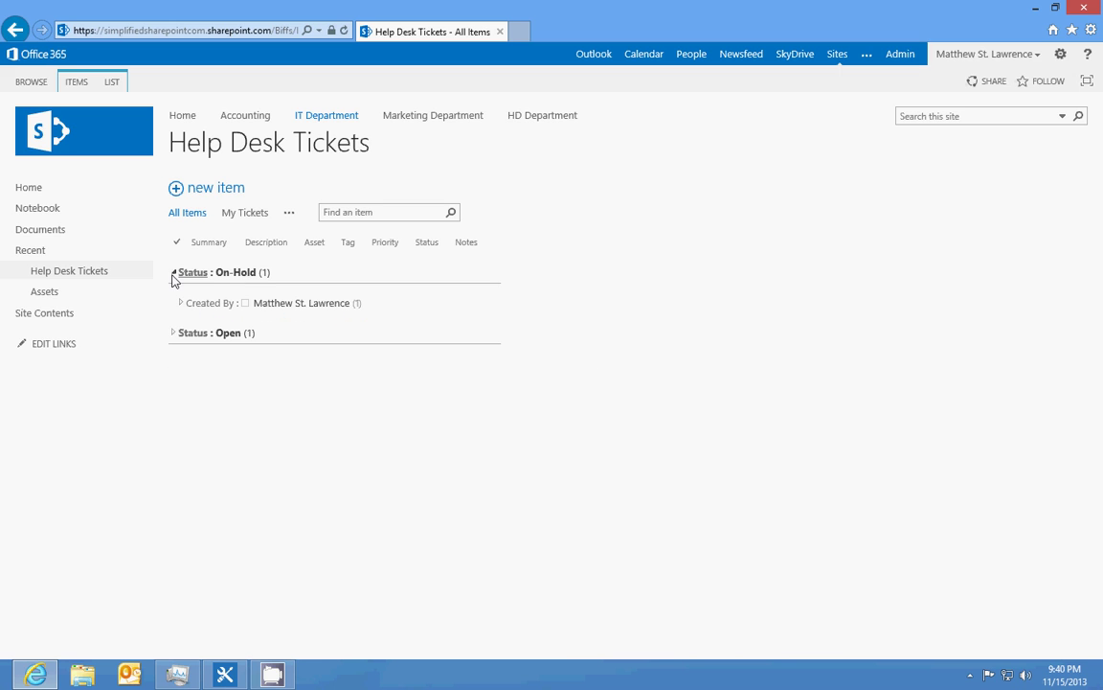
click(174, 273)
Look over the list management commands and return to the IT Department home page
click(109, 82)
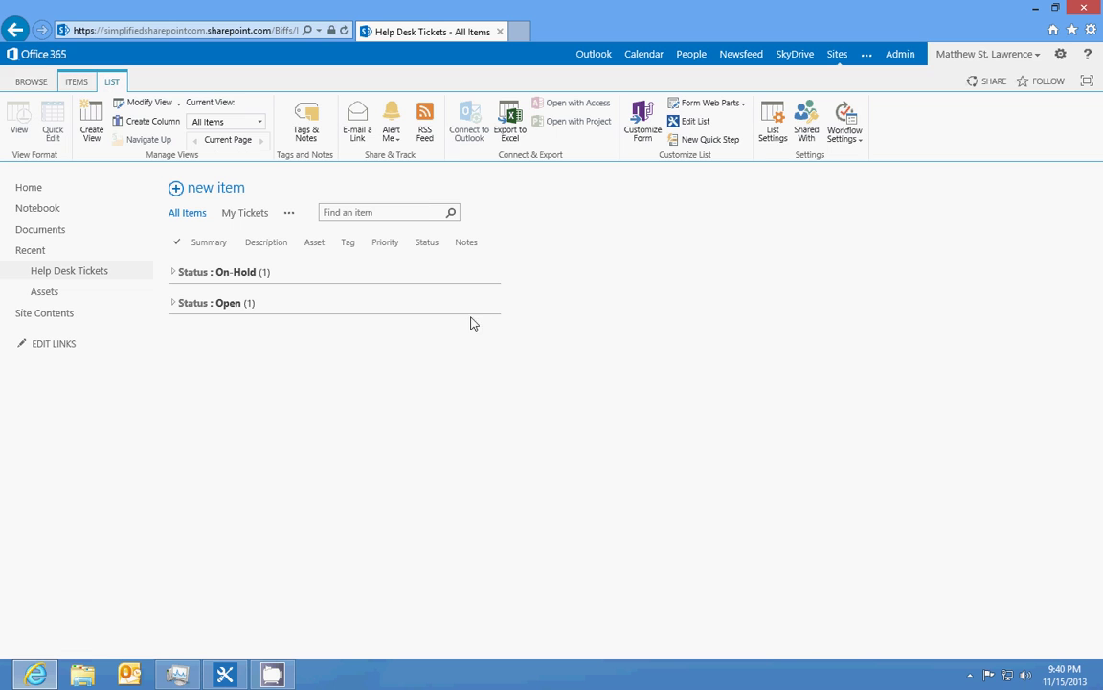
click(31, 81)
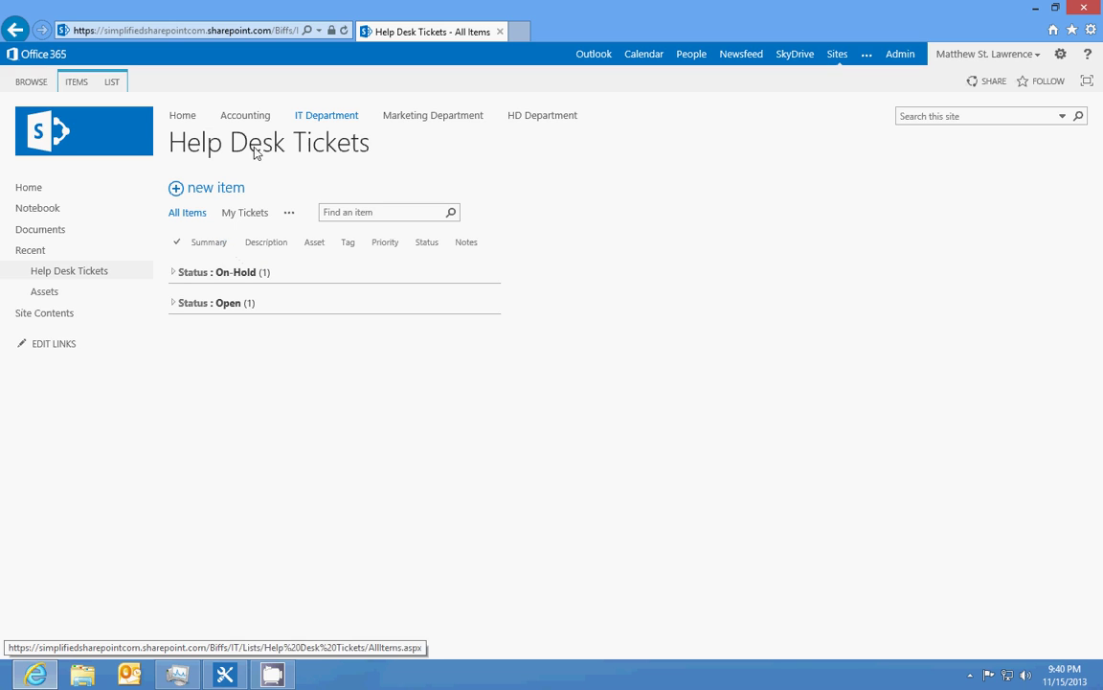
click(319, 117)
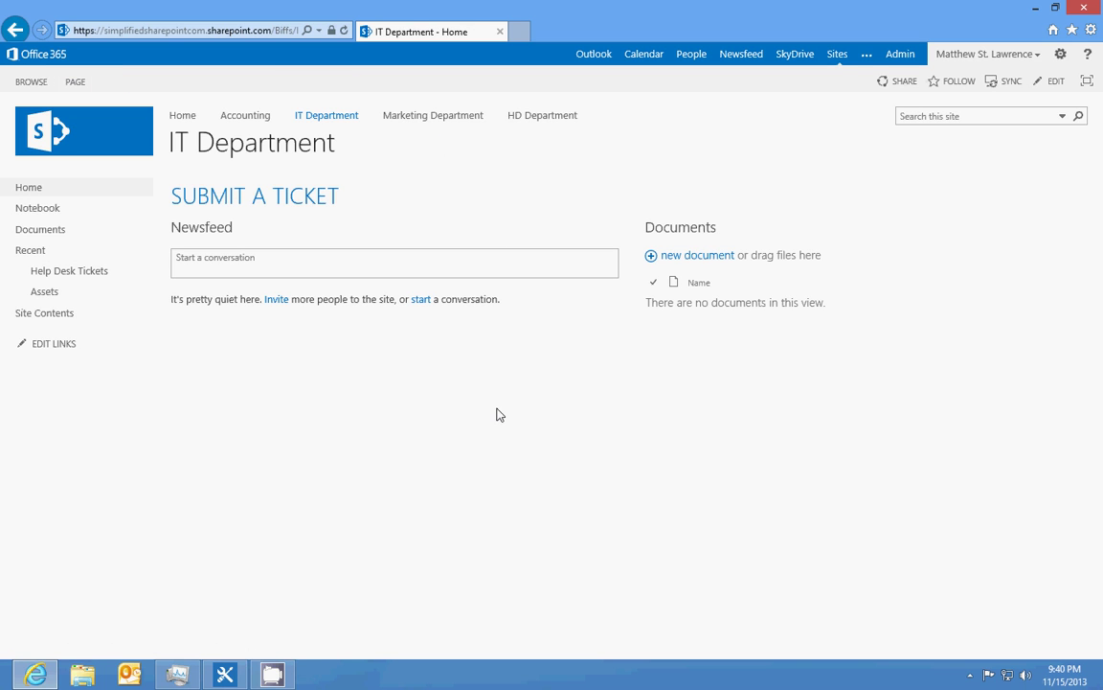